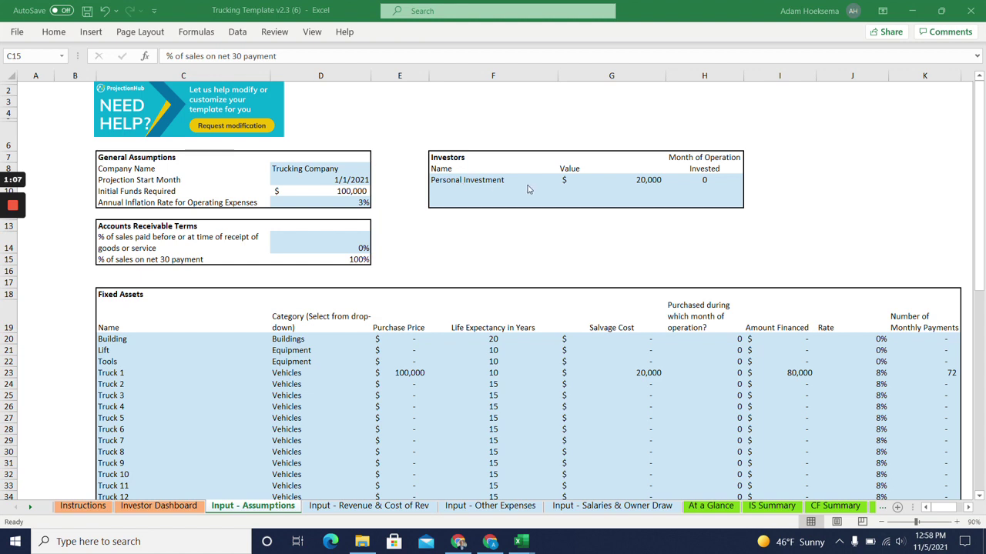
- Review the Personal Investment entry, plus Truck 1's purchase price, life expectancy, salvage cost and financing terms in Fixed Assets
{"action": "left_click", "coordinate": [520, 541]}
{"action": "left_click", "coordinate": [477, 180]}
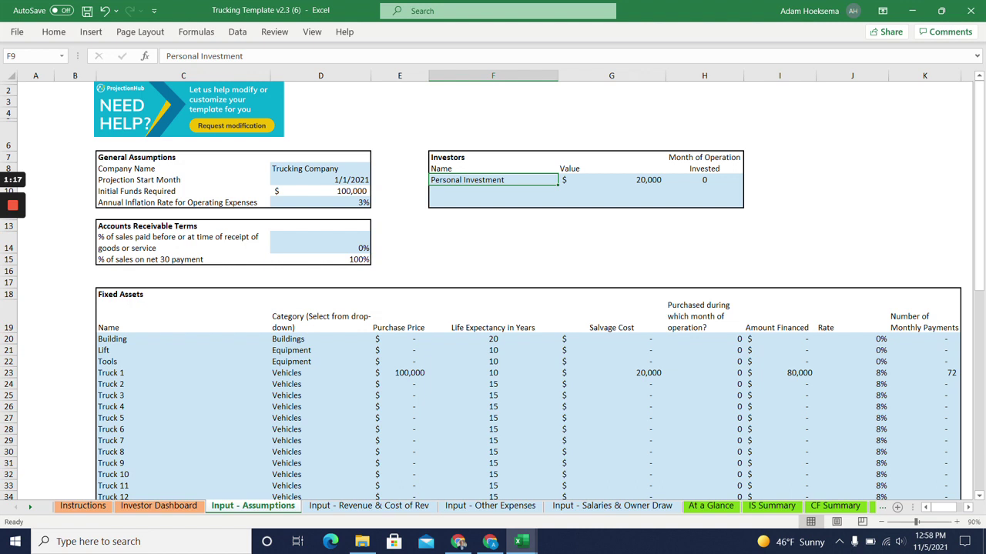
{"action": "scroll", "coordinate": [493, 292], "scroll_direction": "down", "scroll_amount": 2}
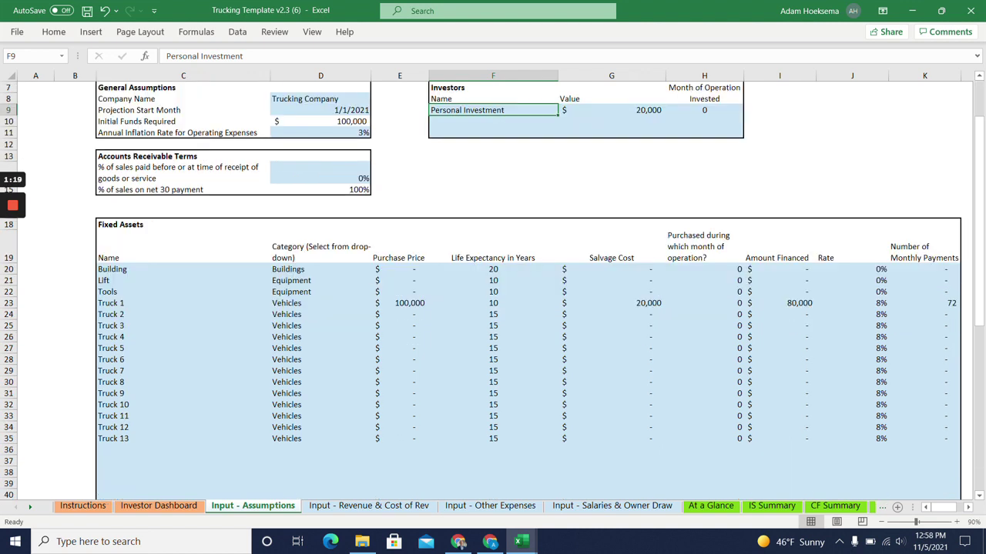
{"action": "scroll", "coordinate": [493, 293], "scroll_direction": "down", "scroll_amount": 1}
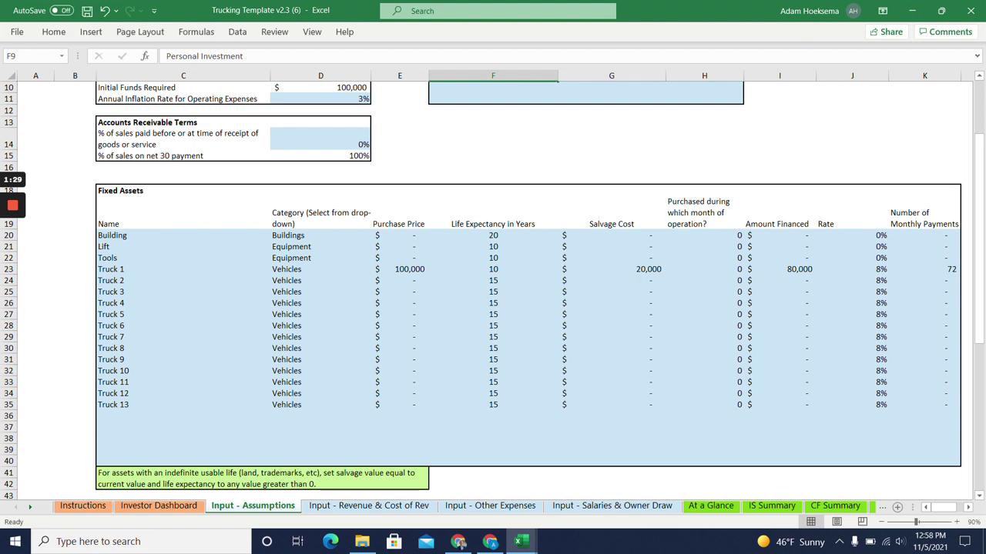
{"action": "left_click", "coordinate": [398, 269]}
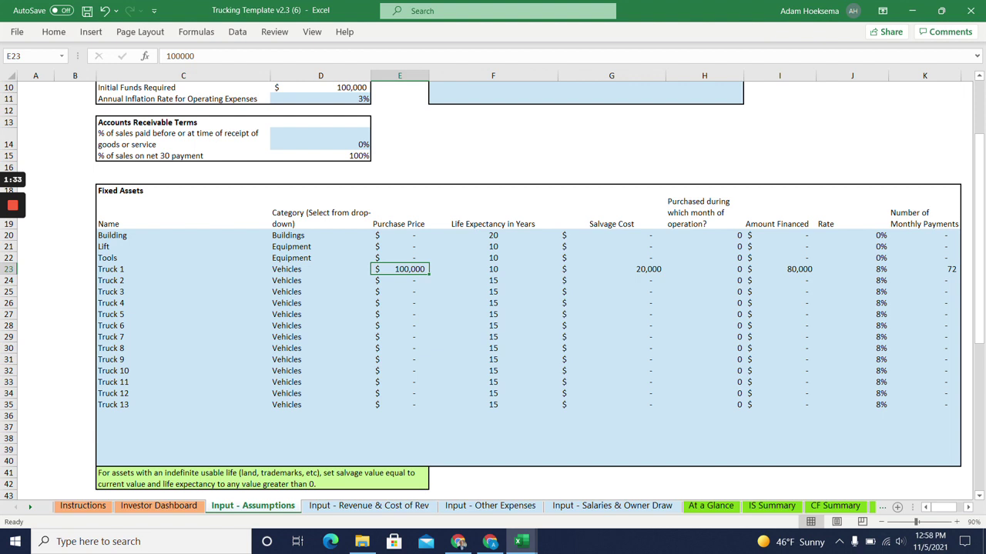
{"action": "left_click", "coordinate": [493, 269]}
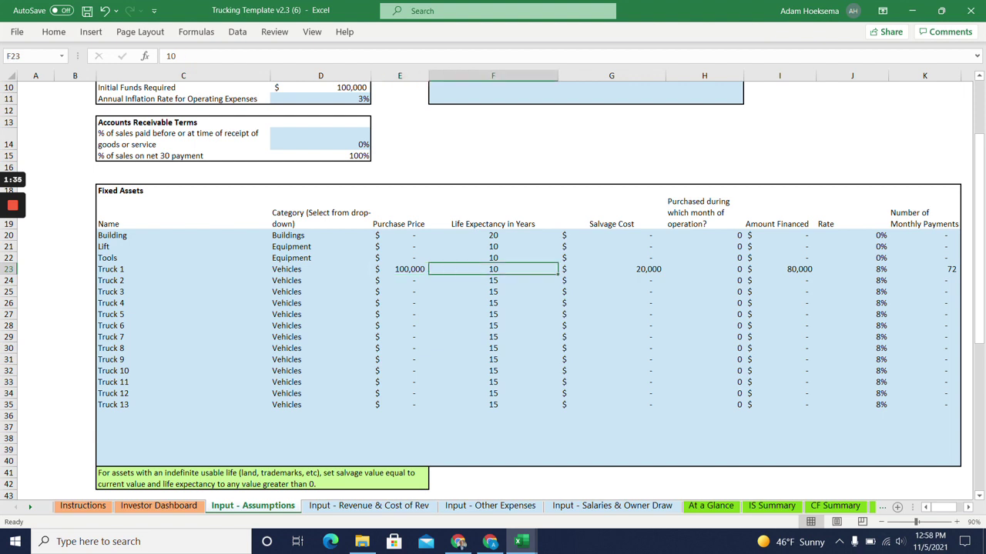
{"action": "left_click", "coordinate": [612, 268]}
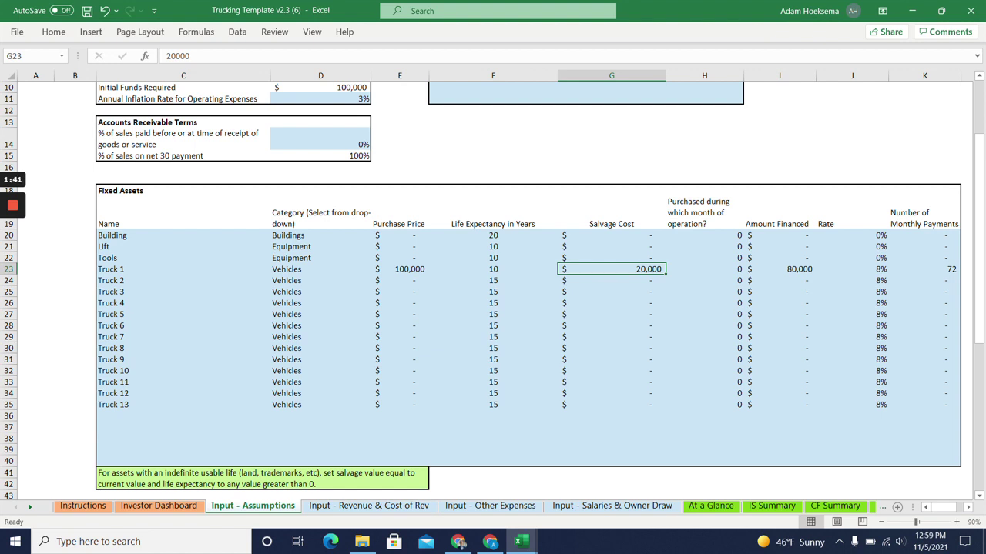
{"action": "left_click", "coordinate": [779, 269]}
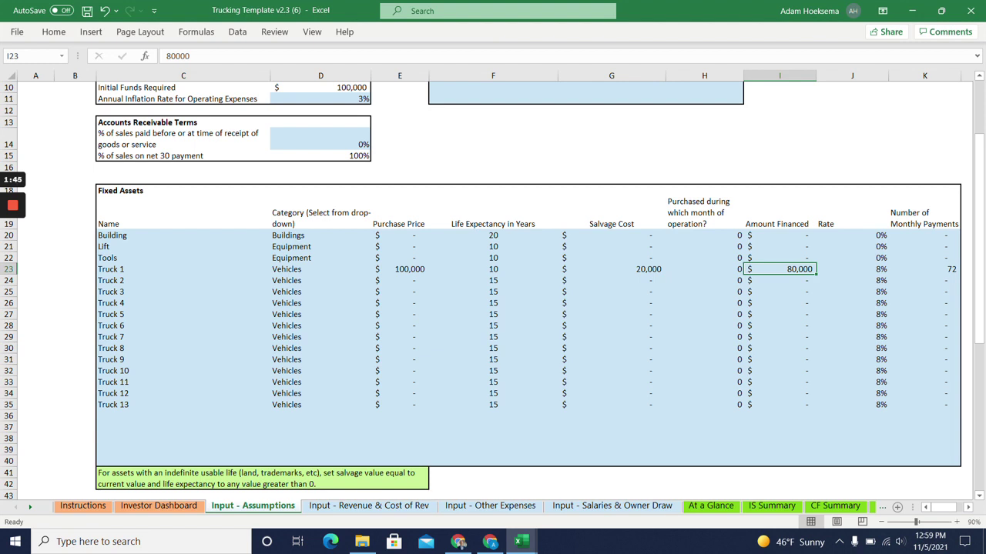
{"action": "left_click", "coordinate": [851, 269]}
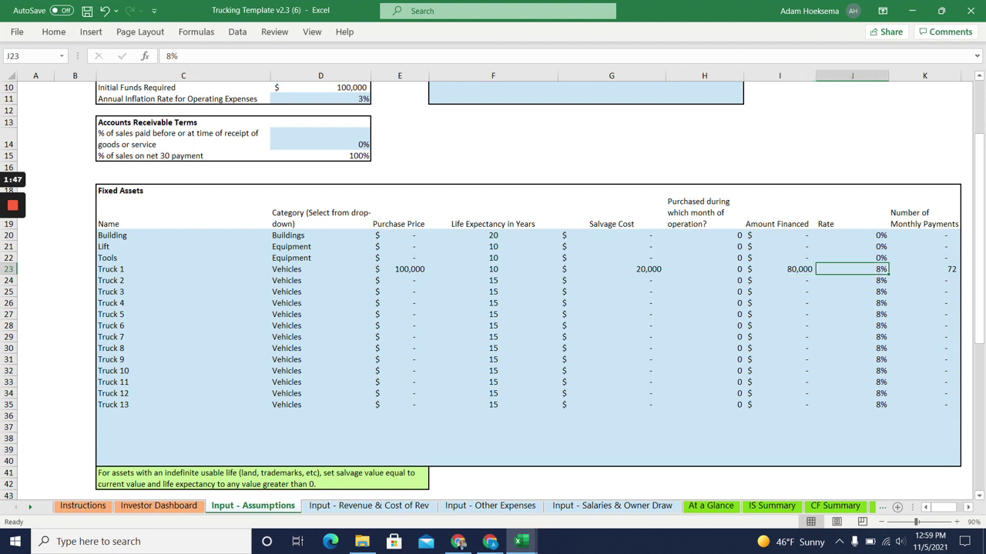
{"action": "left_click", "coordinate": [924, 268]}
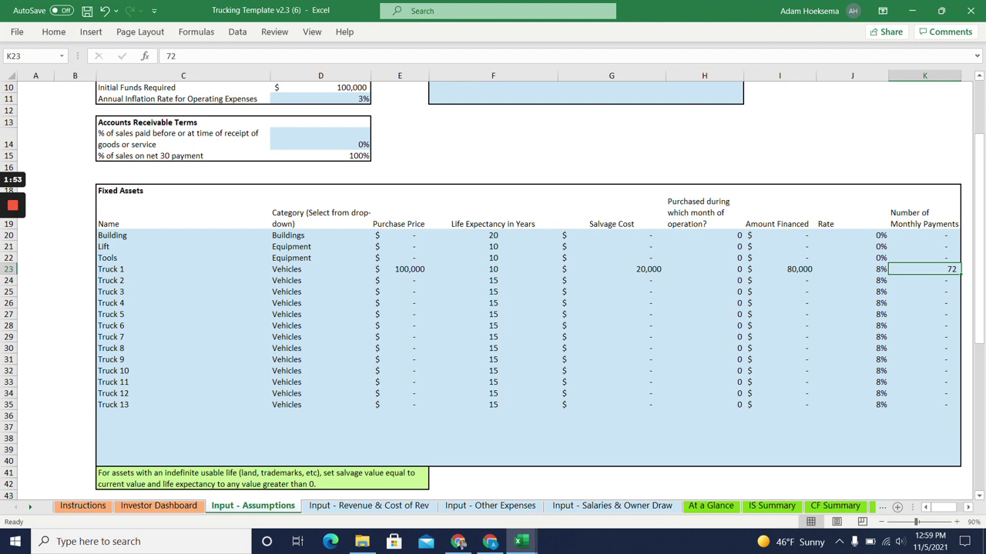
{"action": "scroll", "coordinate": [493, 285], "scroll_direction": "up", "scroll_amount": 2}
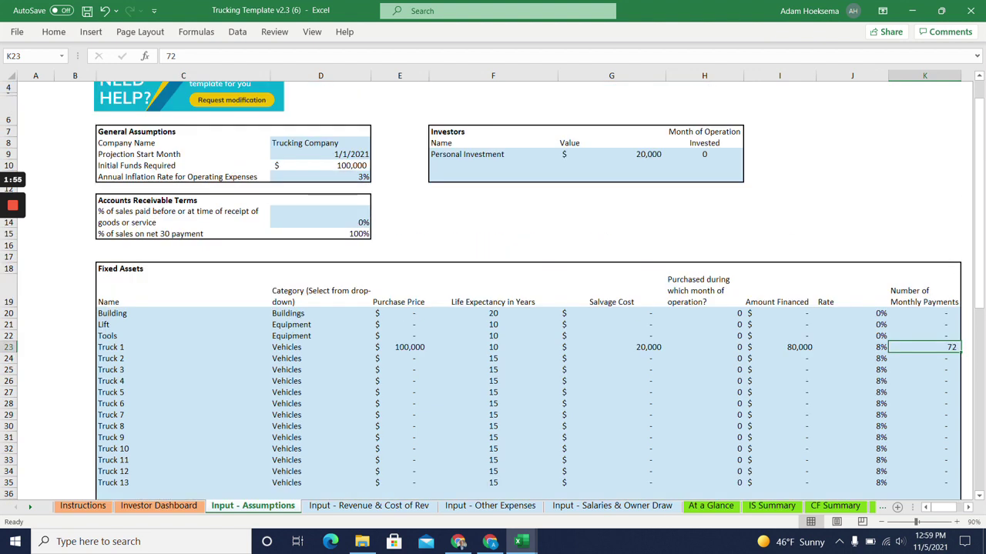
{"action": "left_click", "coordinate": [780, 348]}
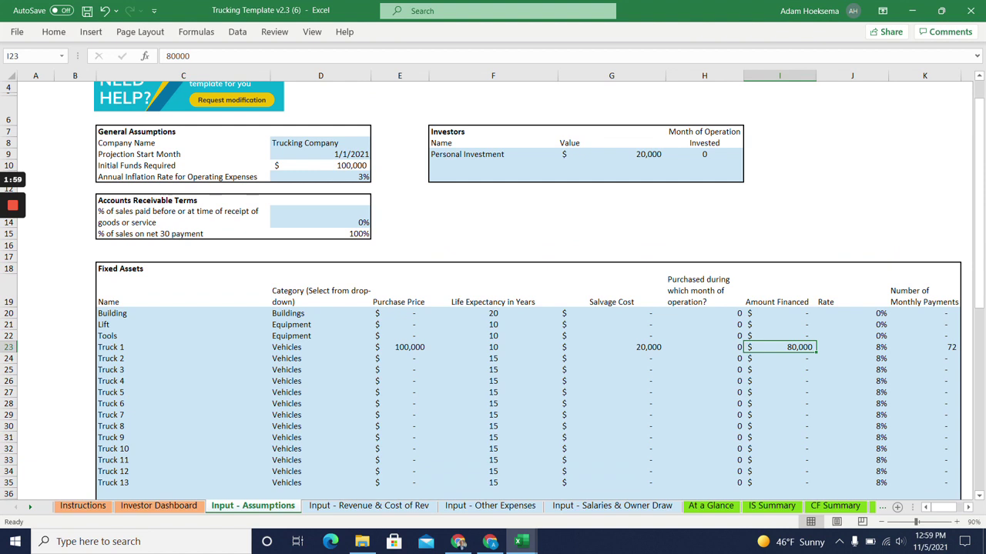
- Check the Working Capital Loan's amount in the Loan 1 table below the fixed assets
{"action": "scroll", "coordinate": [492, 285], "scroll_direction": "down", "scroll_amount": 2}
{"action": "scroll", "coordinate": [493, 285], "scroll_direction": "down", "scroll_amount": 4}
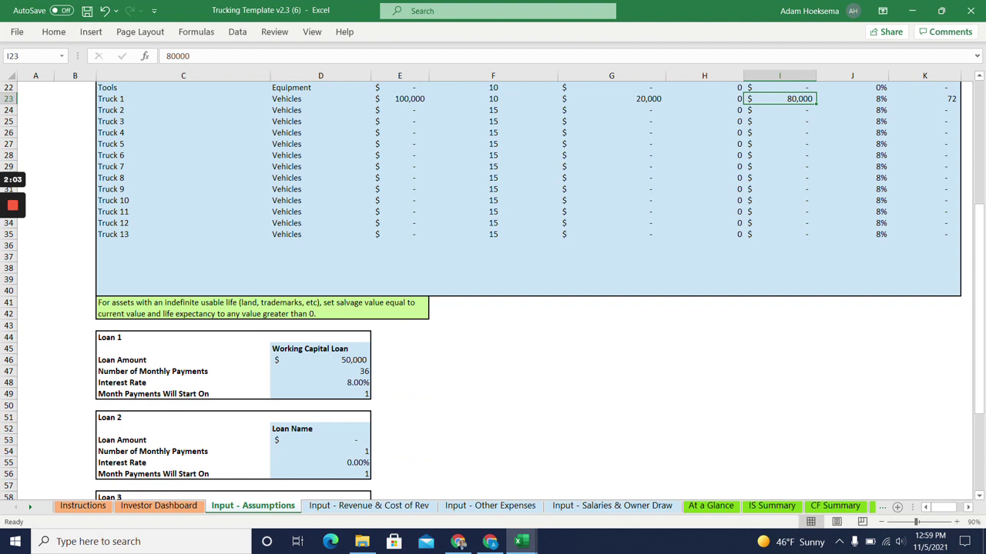
{"action": "left_click", "coordinate": [320, 359]}
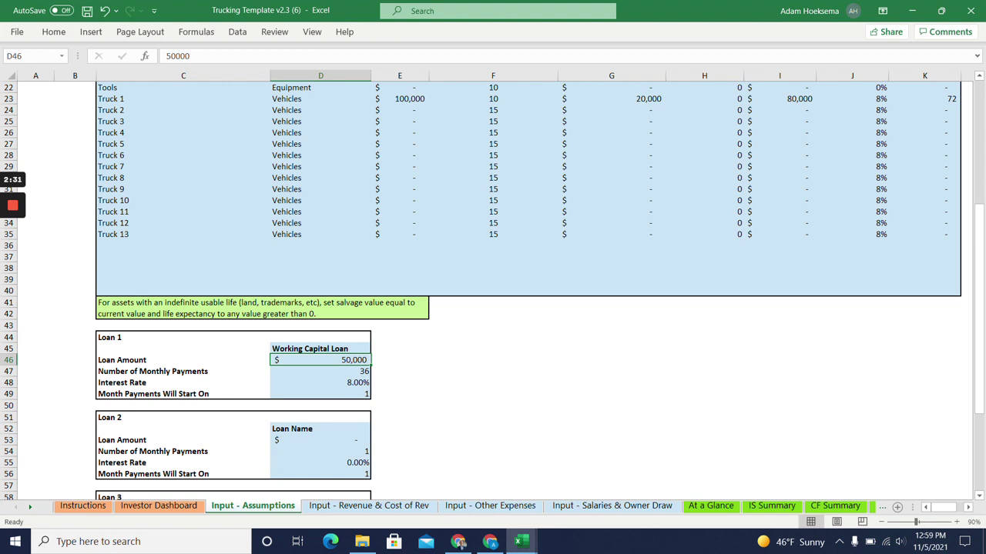
- Open the Input - Revenue & Cost of Rev sheet and enlarge its zoom to 90%
{"action": "left_click", "coordinate": [343, 512]}
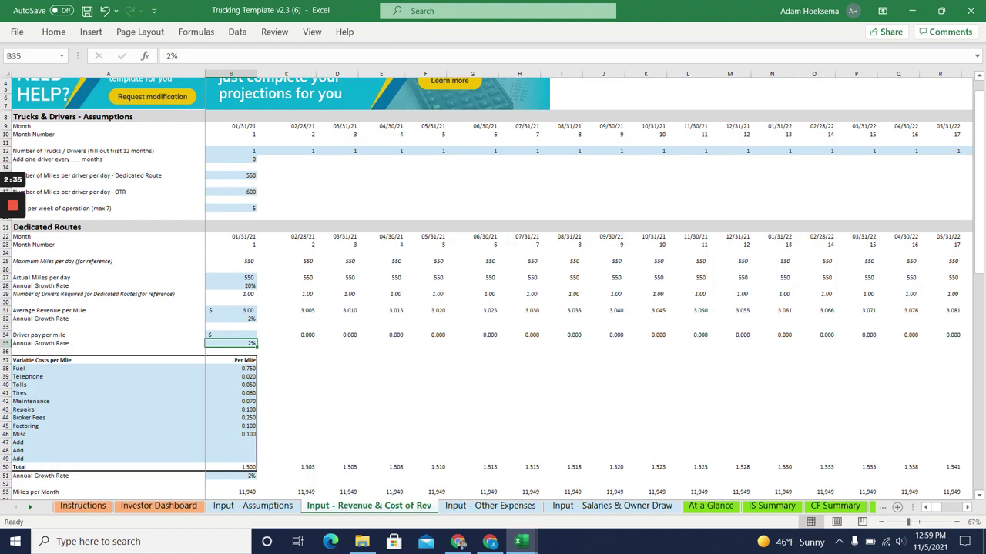
{"action": "left_click", "coordinate": [957, 523]}
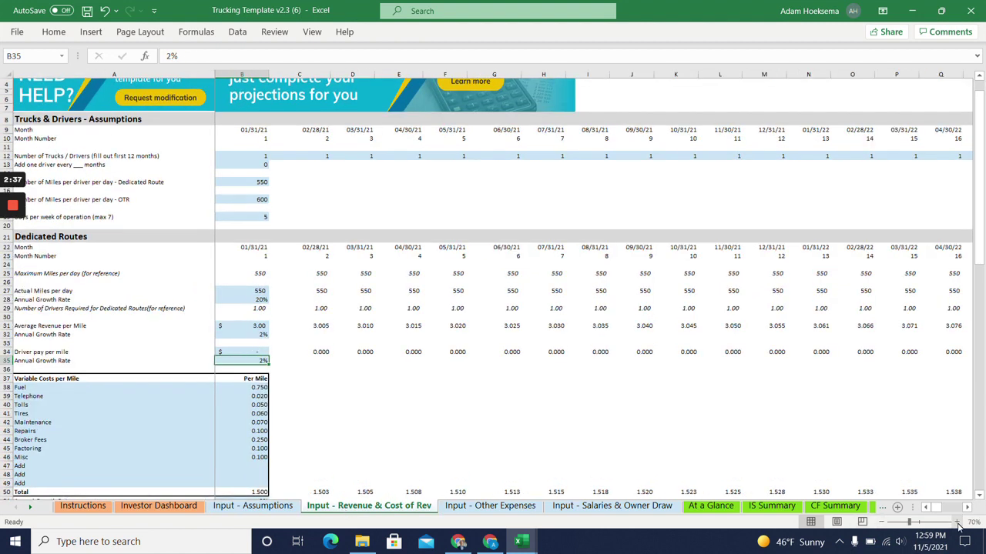
{"action": "left_click", "coordinate": [957, 522]}
{"action": "left_click", "coordinate": [957, 523]}
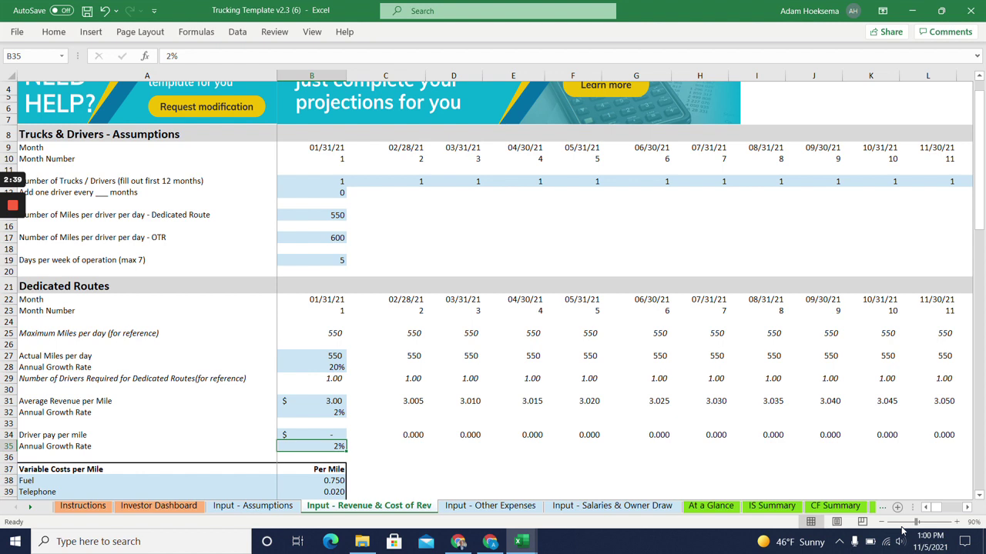
- Examine the Trucks & Drivers assumptions: monthly truck and driver counts, dedicated-route miles per driver and days of operation per week
{"action": "scroll", "coordinate": [3, 197], "scroll_direction": "up", "scroll_amount": 2}
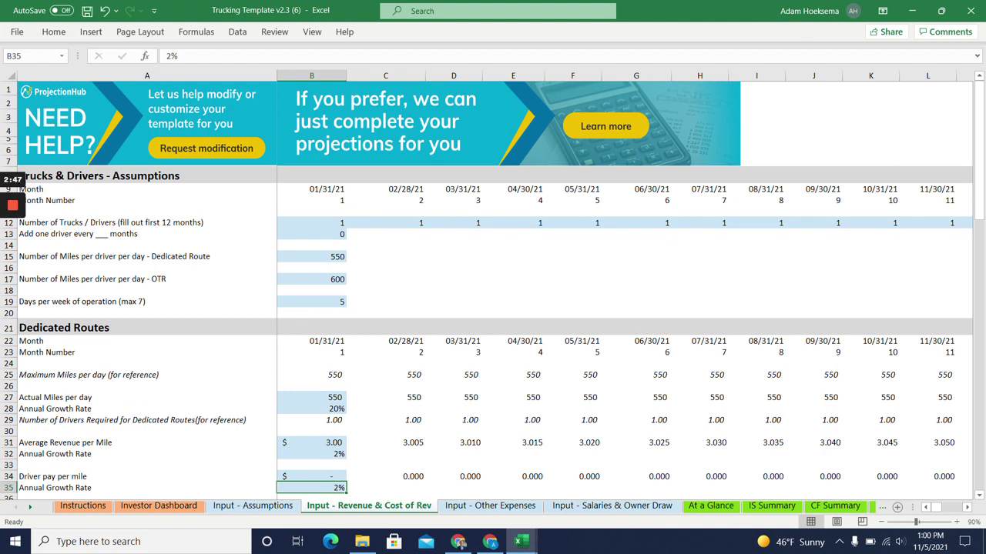
{"action": "left_click", "coordinate": [311, 223]}
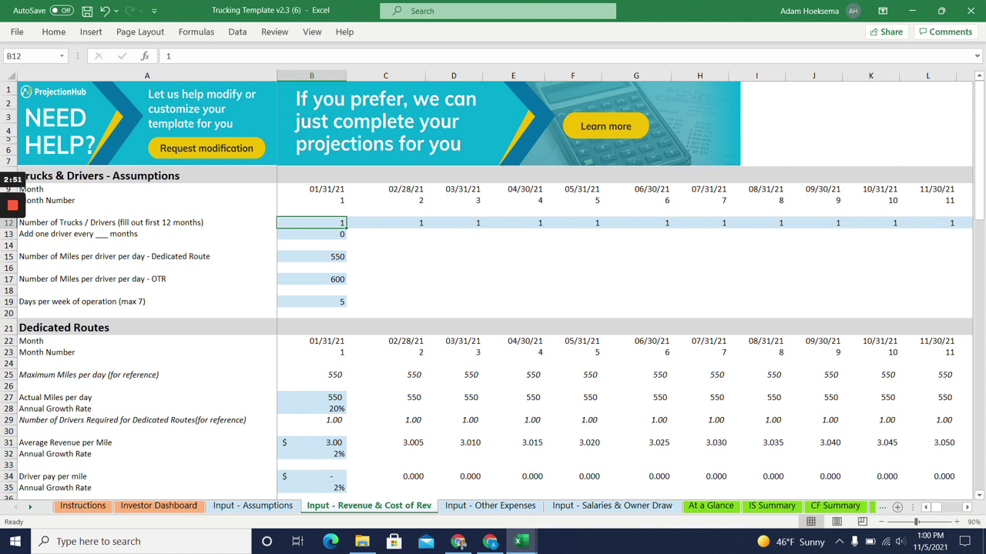
{"action": "left_click", "coordinate": [385, 223]}
{"action": "left_click", "coordinate": [453, 223]}
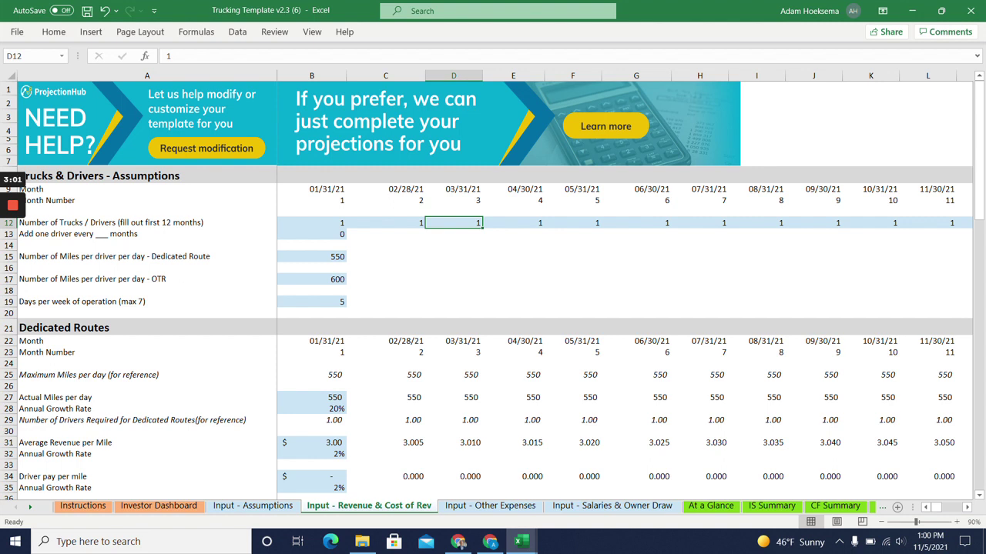
{"action": "left_click", "coordinate": [311, 223]}
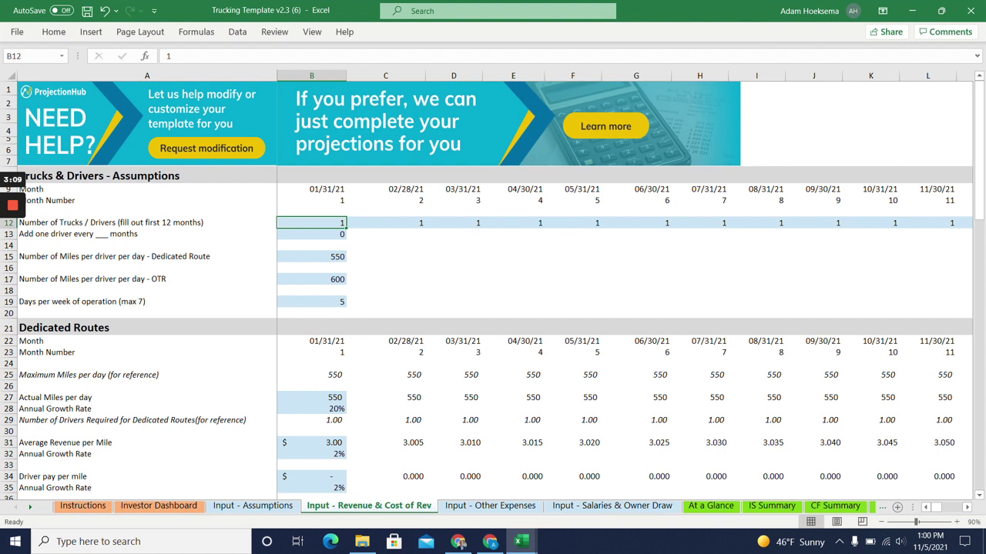
{"action": "left_click", "coordinate": [311, 256]}
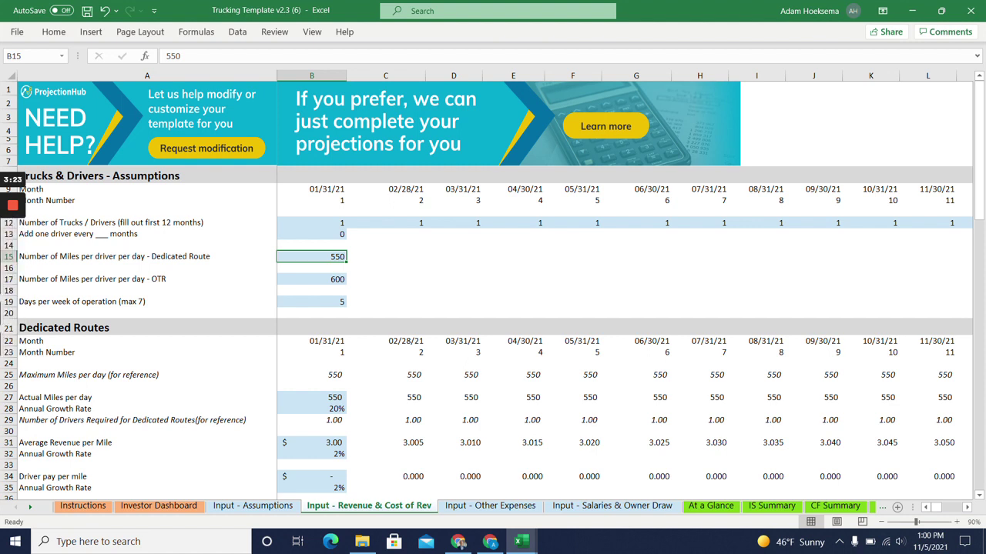
{"action": "left_click", "coordinate": [312, 301]}
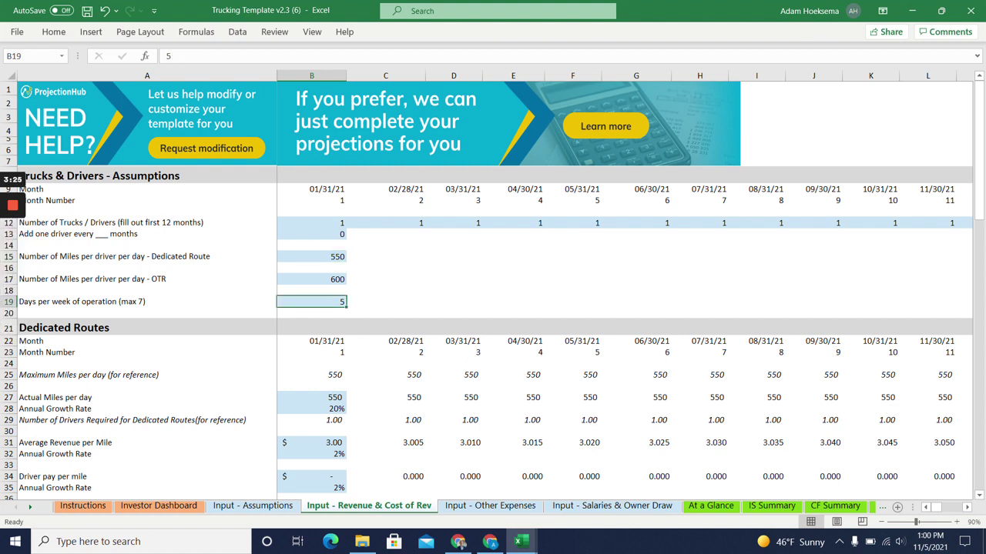
- Examine the Dedicated Routes inputs for actual miles per day, average revenue per mile and driver pay per mile
{"action": "scroll", "coordinate": [493, 290], "scroll_direction": "down", "scroll_amount": 3}
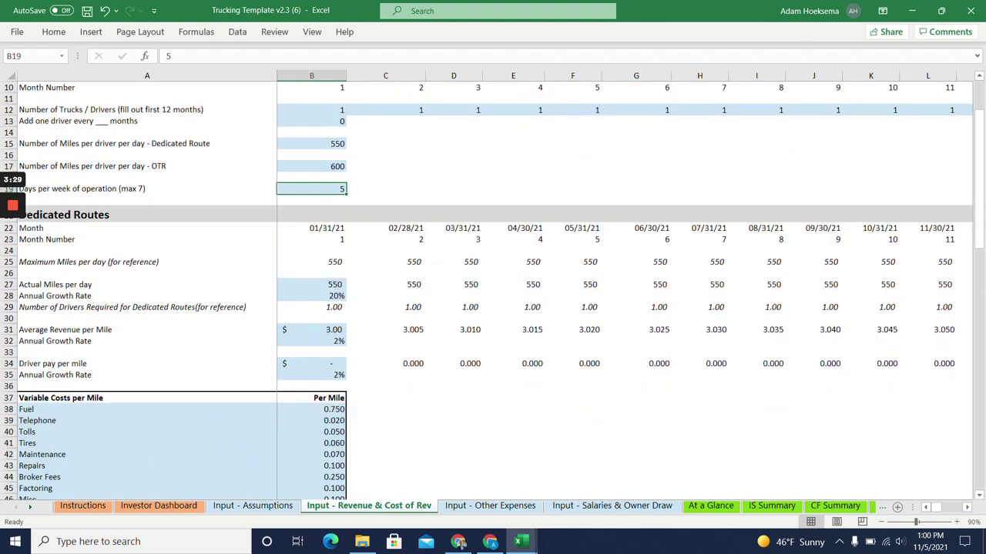
{"action": "left_click", "coordinate": [311, 284]}
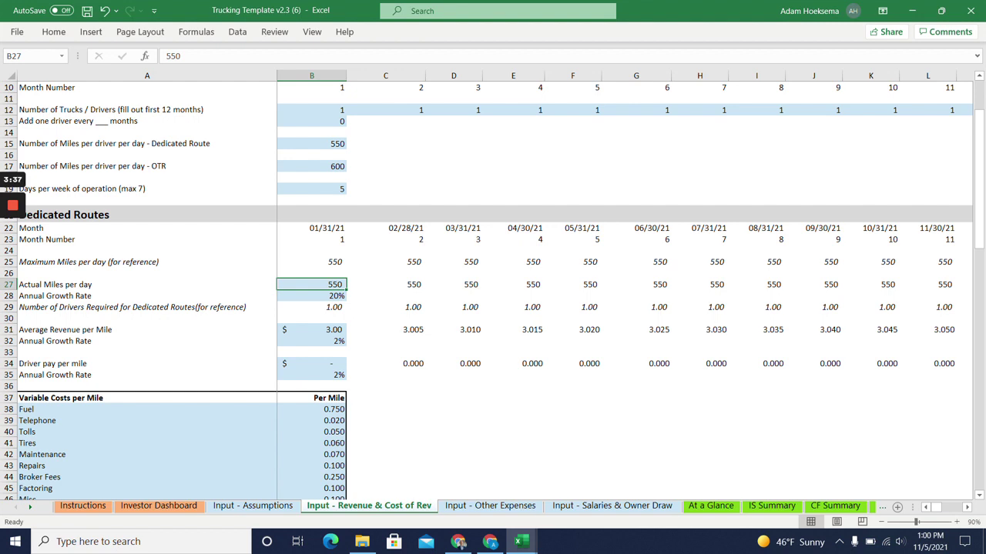
{"action": "left_click", "coordinate": [311, 330]}
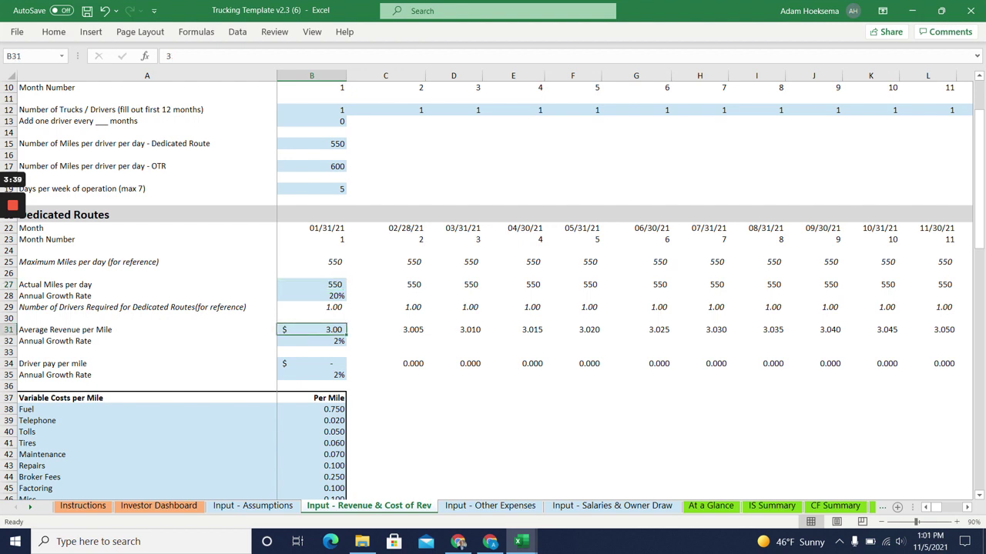
{"action": "scroll", "coordinate": [493, 291], "scroll_direction": "down", "scroll_amount": 1}
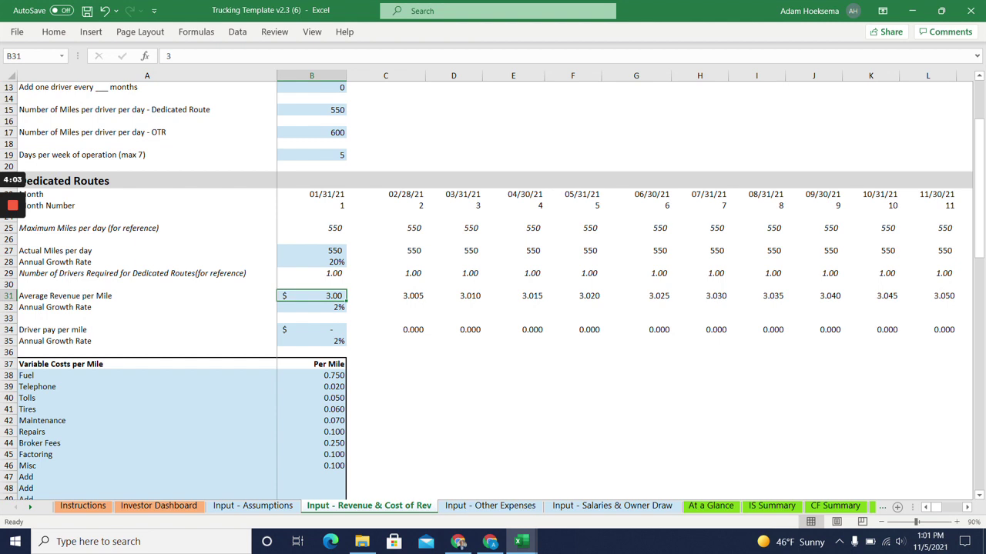
{"action": "left_click", "coordinate": [311, 330]}
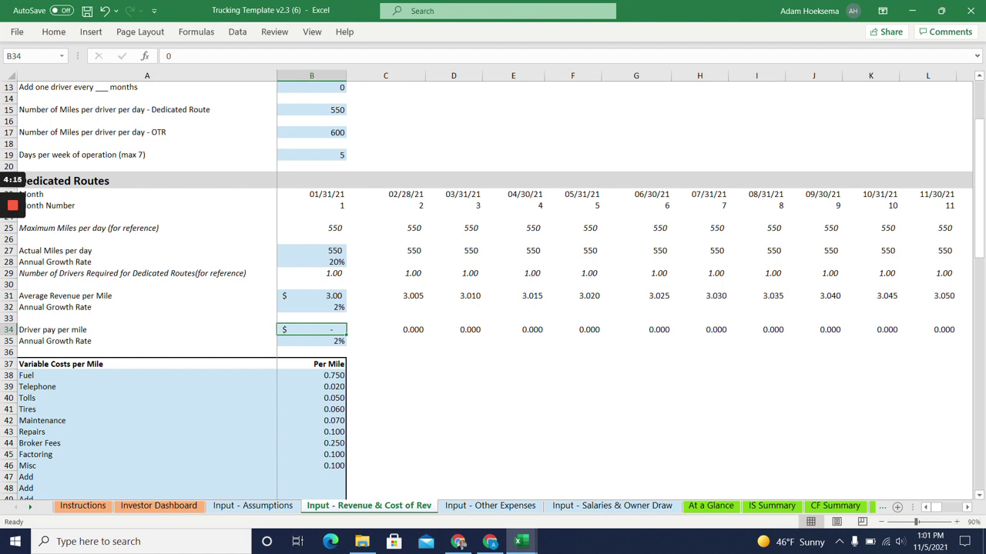
- Inspect the first-month formulas for total variable costs per mile, Dedicated Route Revenue and Total Cost of Revenue - Dedicated Route
{"action": "scroll", "coordinate": [492, 292], "scroll_direction": "down", "scroll_amount": 3}
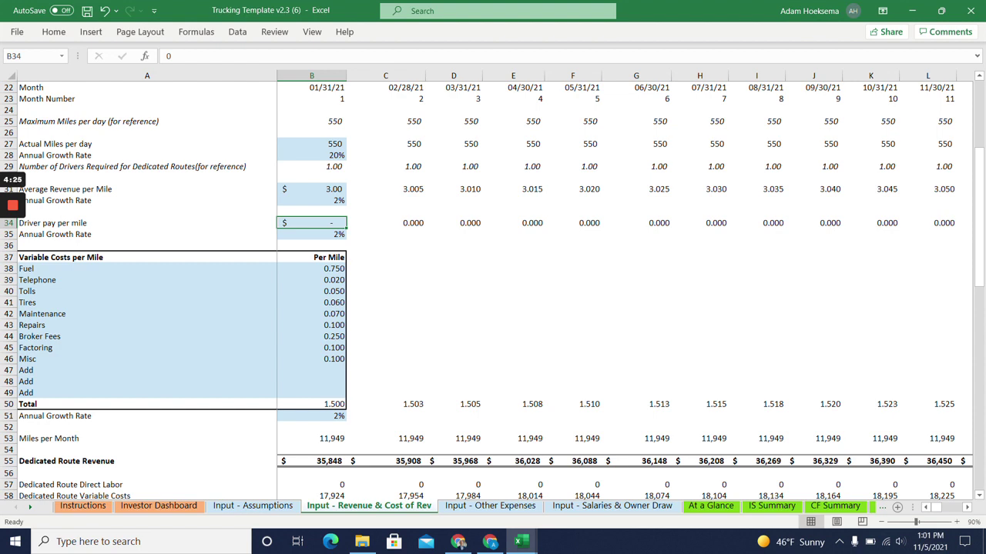
{"action": "left_click", "coordinate": [311, 403]}
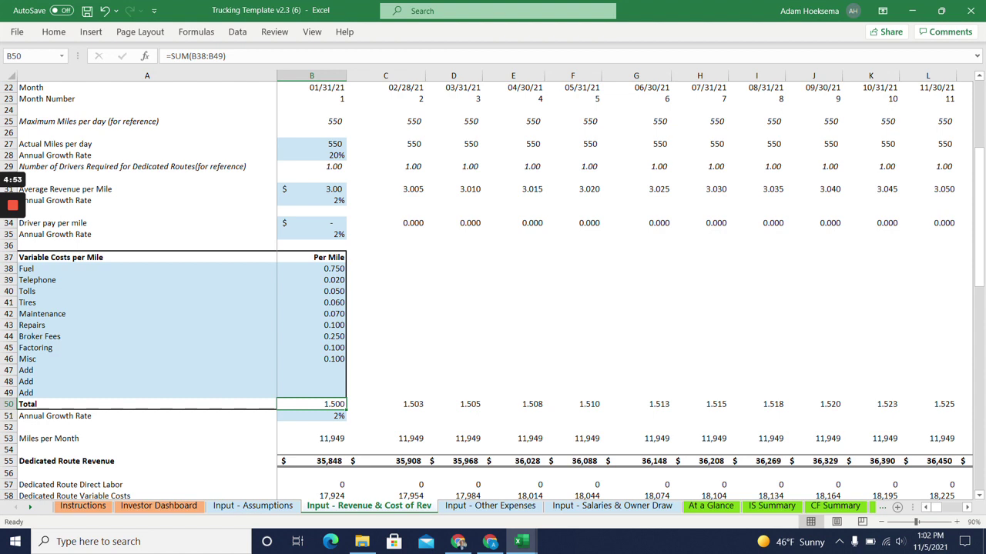
{"action": "scroll", "coordinate": [493, 293], "scroll_direction": "down", "scroll_amount": 2}
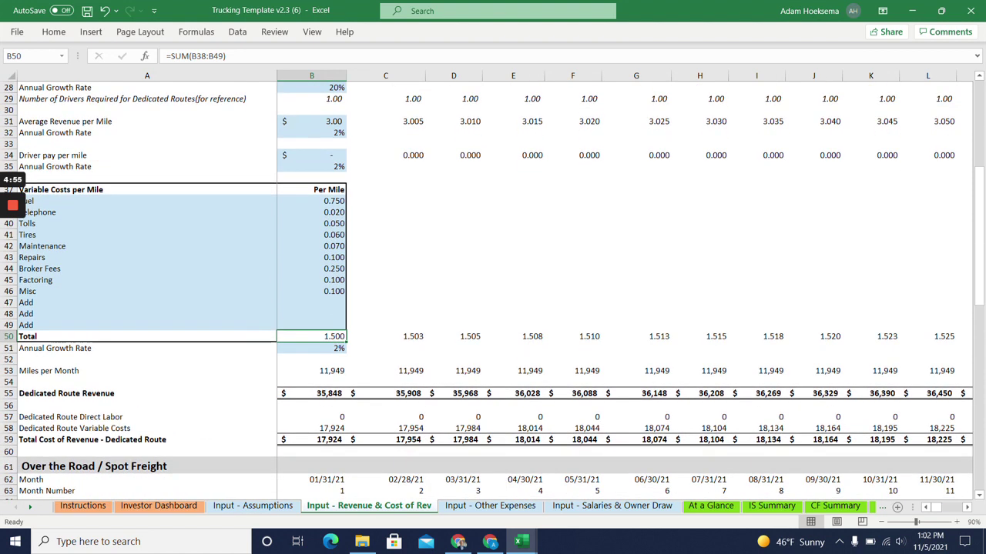
{"action": "scroll", "coordinate": [493, 292], "scroll_direction": "down", "scroll_amount": 1}
{"action": "scroll", "coordinate": [493, 293], "scroll_direction": "down", "scroll_amount": 1}
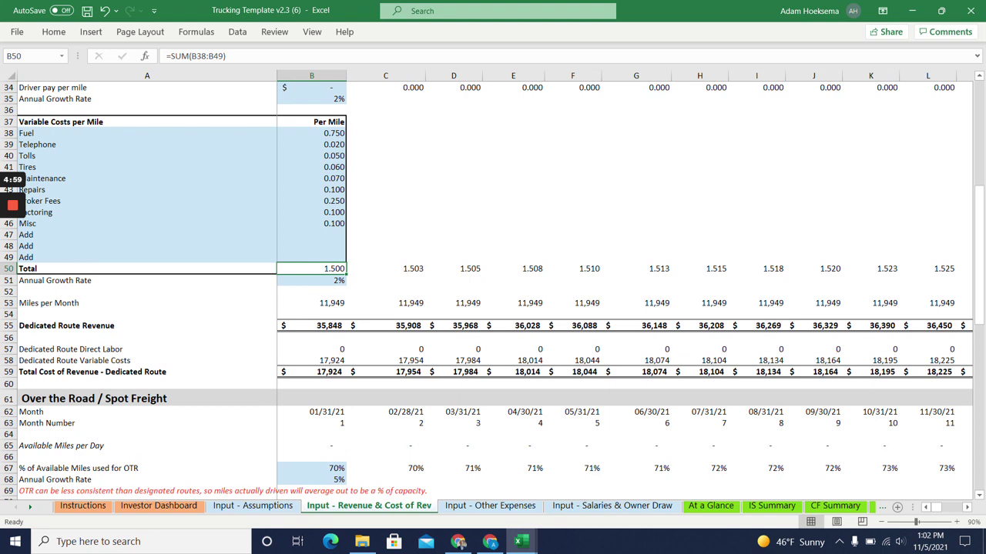
{"action": "left_click", "coordinate": [312, 326]}
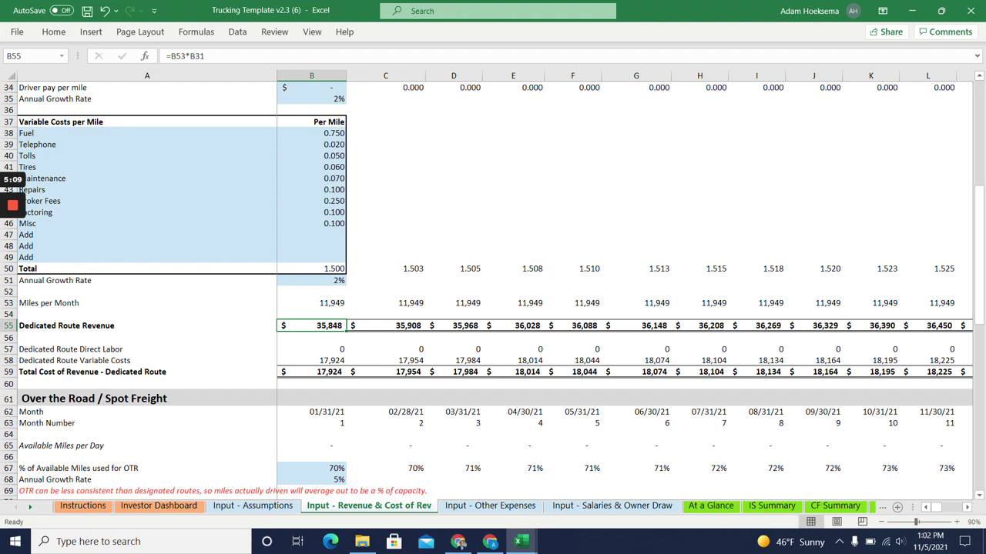
{"action": "scroll", "coordinate": [493, 285], "scroll_direction": "down", "scroll_amount": 2}
{"action": "left_click", "coordinate": [311, 303]}
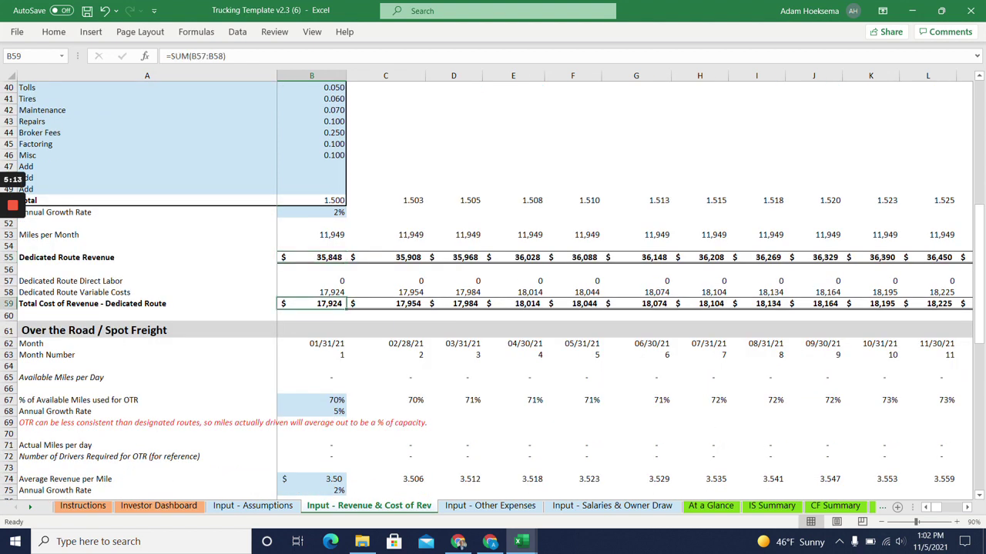
- Examine the Over the Road / Spot Freight inputs and variable costs per mile, plus the Total Revenue and Total Cost of Sales sections
{"action": "scroll", "coordinate": [493, 285], "scroll_direction": "down", "scroll_amount": 1}
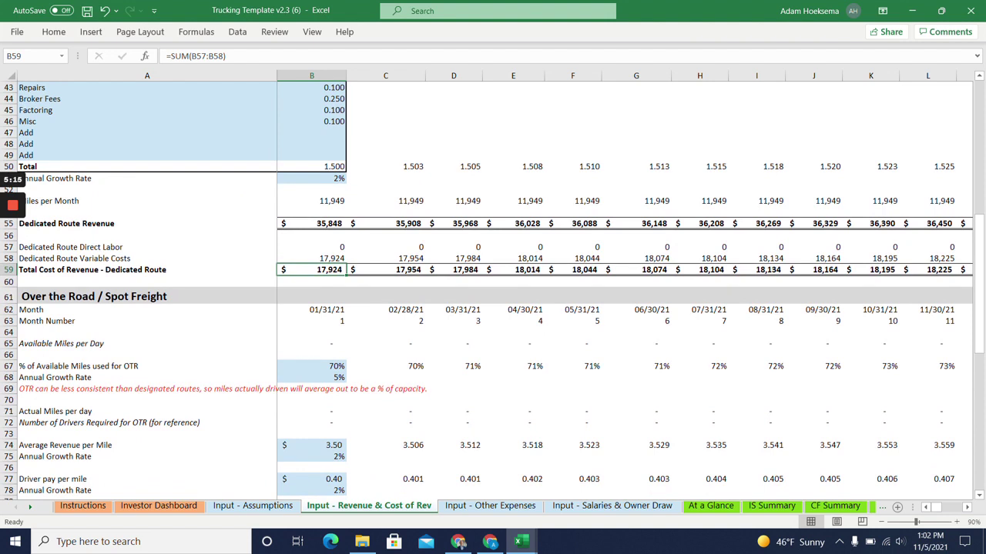
{"action": "scroll", "coordinate": [493, 285], "scroll_direction": "down", "scroll_amount": 2}
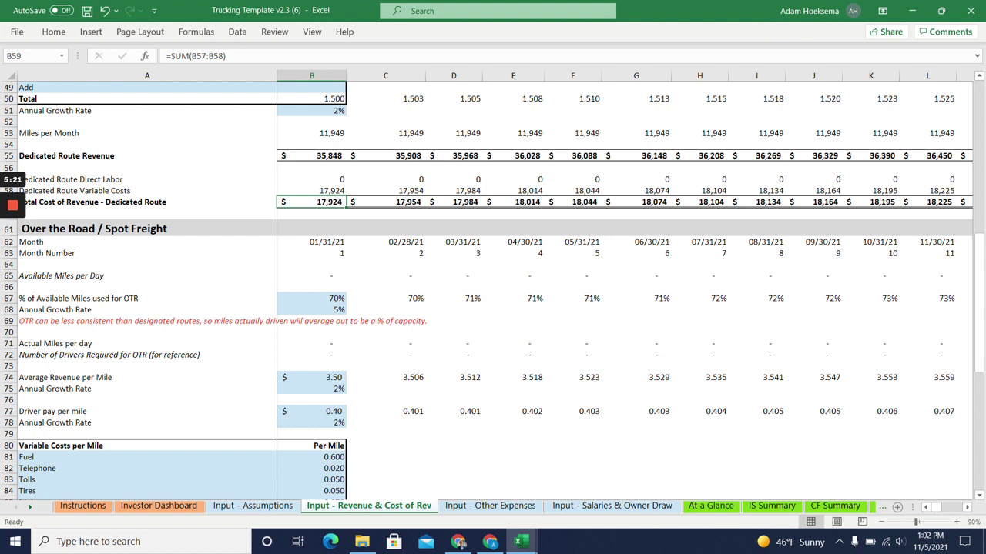
{"action": "scroll", "coordinate": [493, 285], "scroll_direction": "up", "scroll_amount": 3}
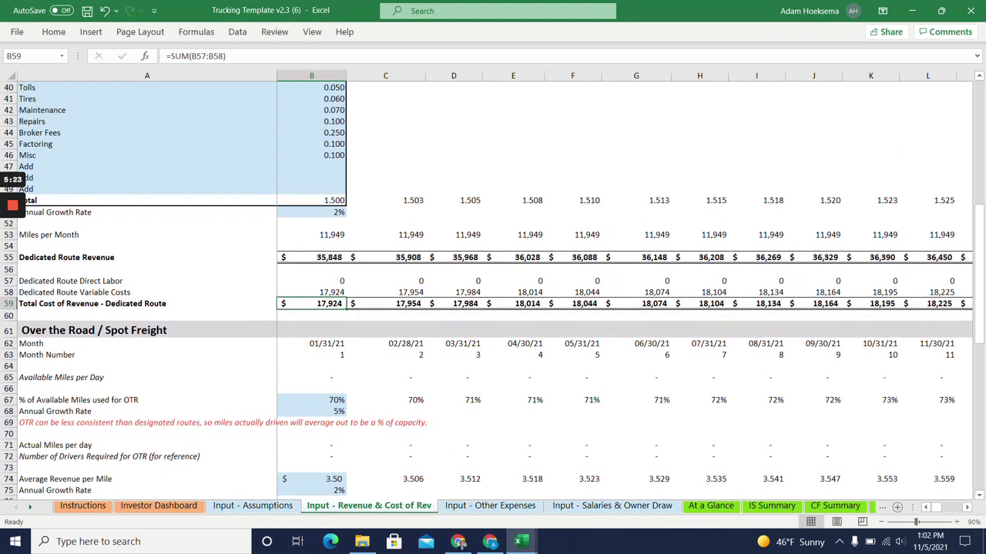
{"action": "scroll", "coordinate": [493, 285], "scroll_direction": "down", "scroll_amount": 14}
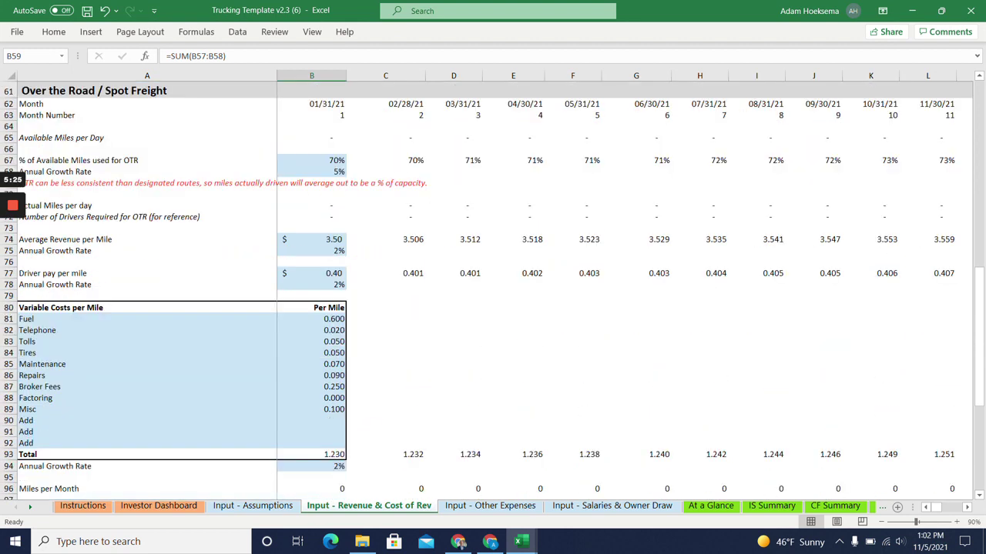
{"action": "scroll", "coordinate": [493, 285], "scroll_direction": "down", "scroll_amount": 5}
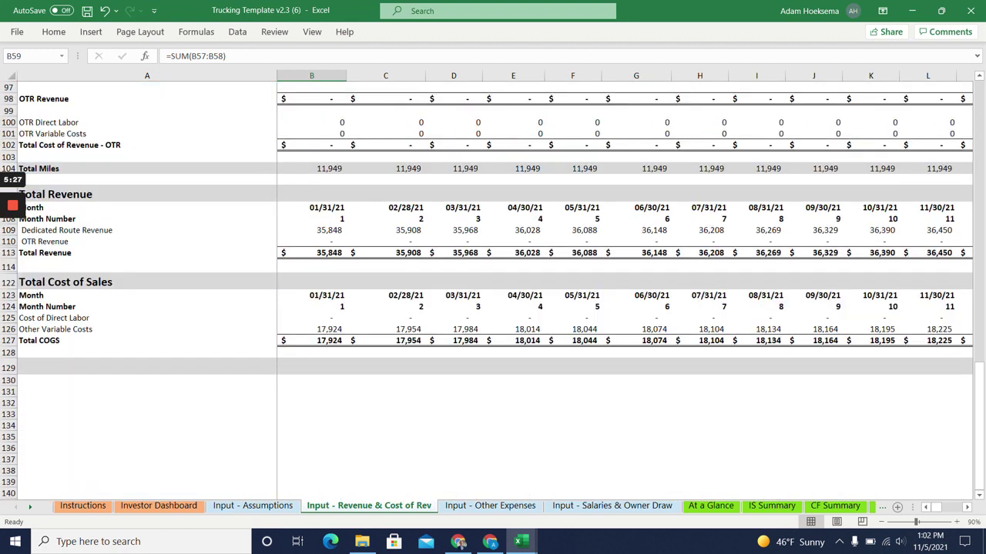
- Open the Input - Other Expenses sheet and enlarge its zoom to 100%, keeping the whole Operating Expenses table in view
{"action": "left_click", "coordinate": [485, 506]}
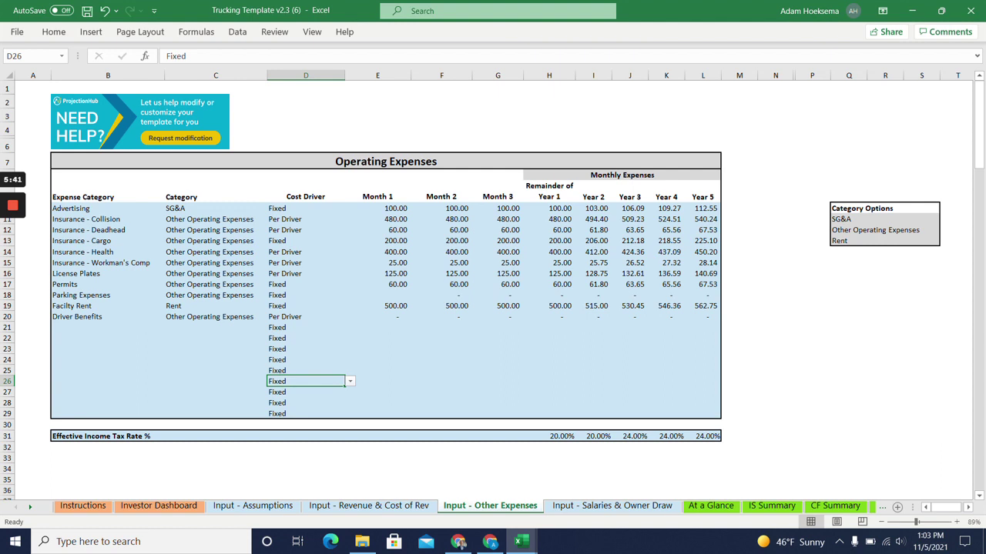
{"action": "left_click", "coordinate": [956, 522]}
{"action": "left_click", "coordinate": [955, 522]}
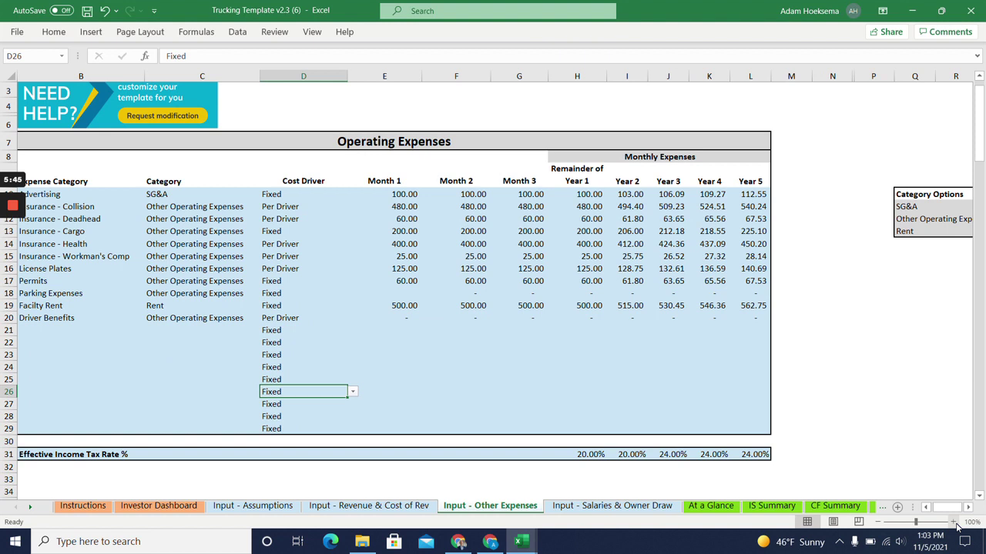
{"action": "left_click", "coordinate": [942, 508]}
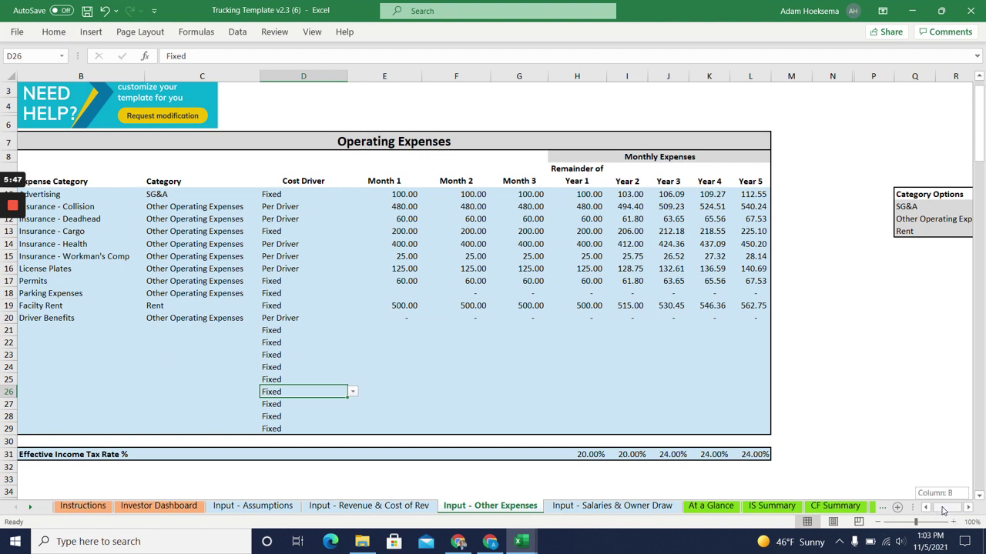
{"action": "left_click_drag", "start_coordinate": [942, 511], "coordinate": [936, 510]}
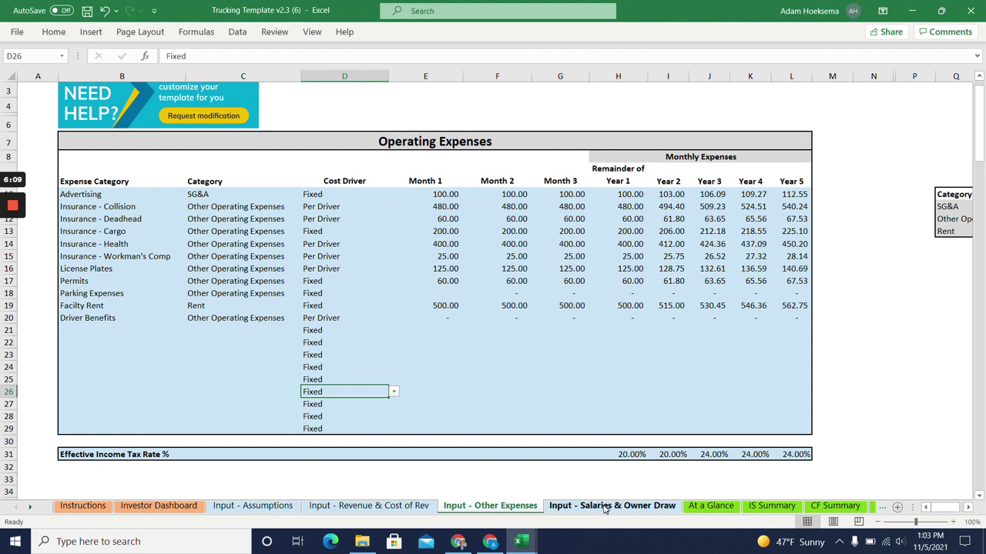
- Inspect the Month 1 operating expense amounts from Advertising through Facility Rent, including the Parking Expenses entry
{"action": "left_click", "coordinate": [425, 194]}
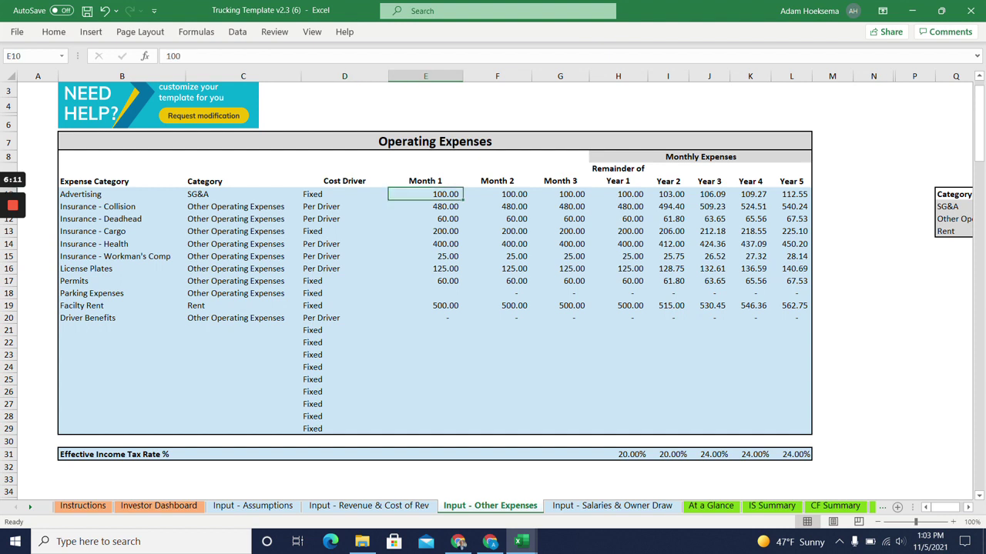
{"action": "left_click_drag", "start_coordinate": [425, 194], "coordinate": [425, 306]}
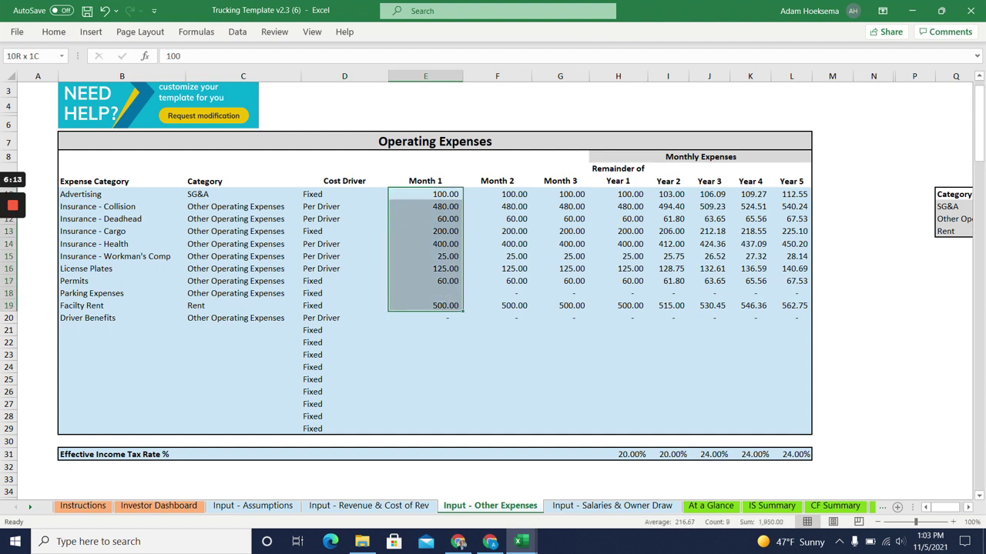
{"action": "left_click", "coordinate": [425, 293]}
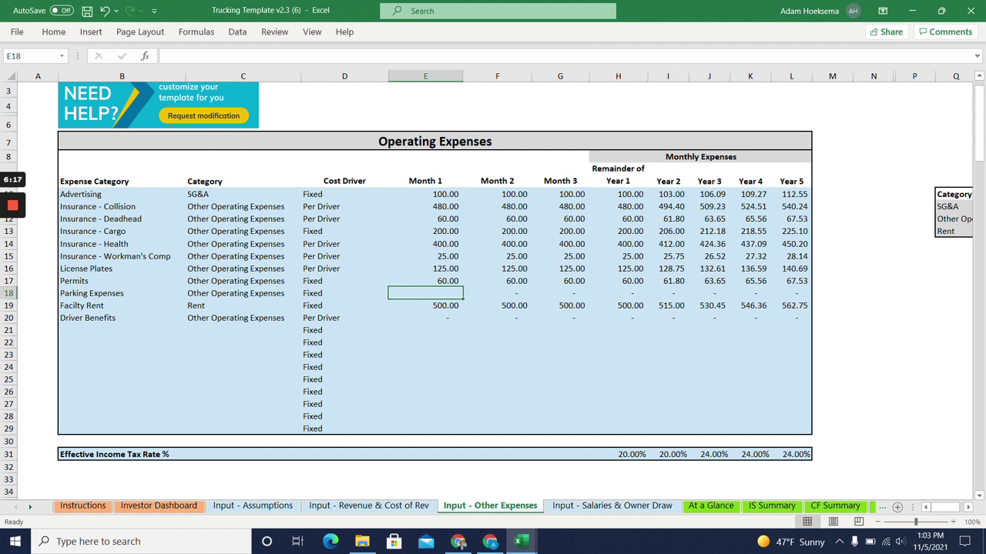
- Open the Input - Salaries & Owner Draw sheet and review the Dispatcher and Owner Salary rows
{"action": "left_click", "coordinate": [583, 508]}
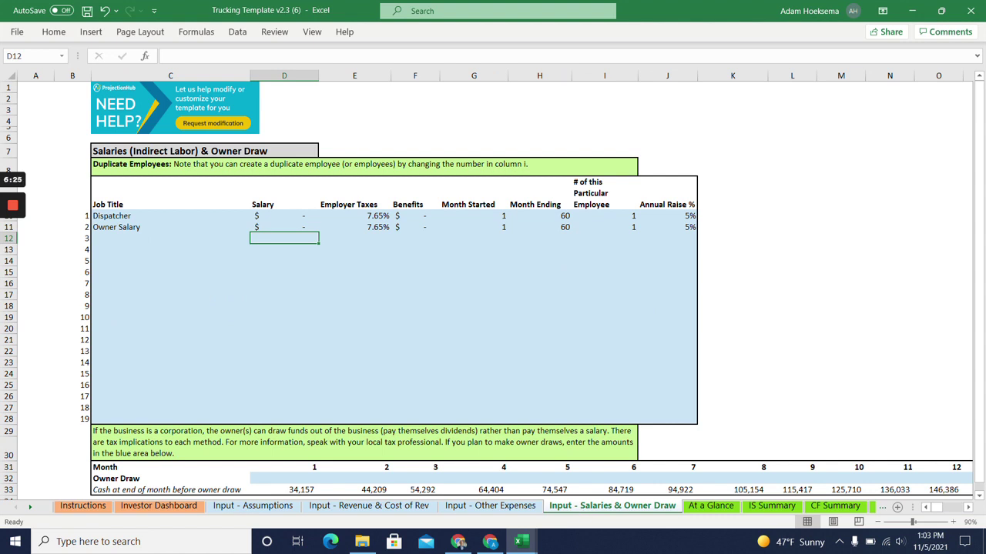
{"action": "left_click", "coordinate": [170, 237]}
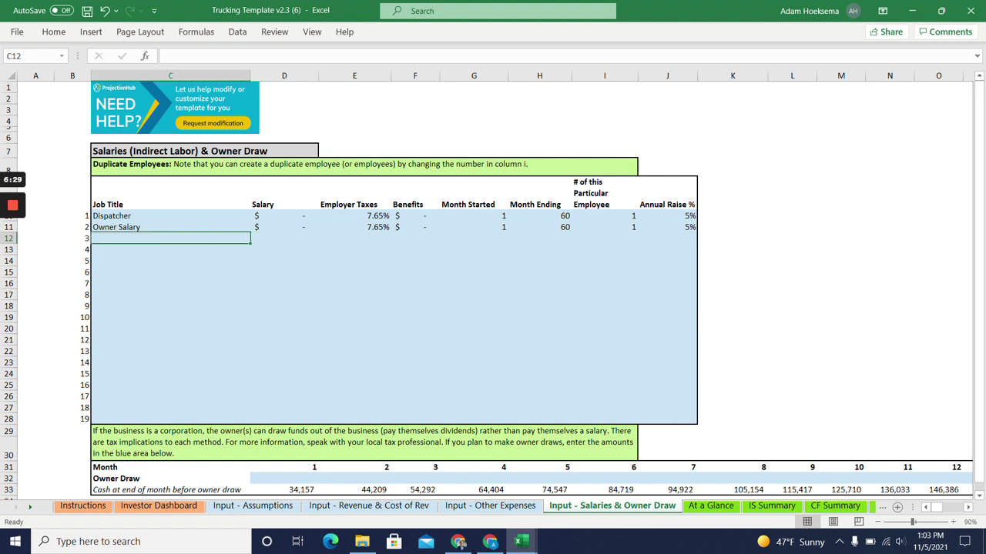
{"action": "left_click", "coordinate": [170, 215]}
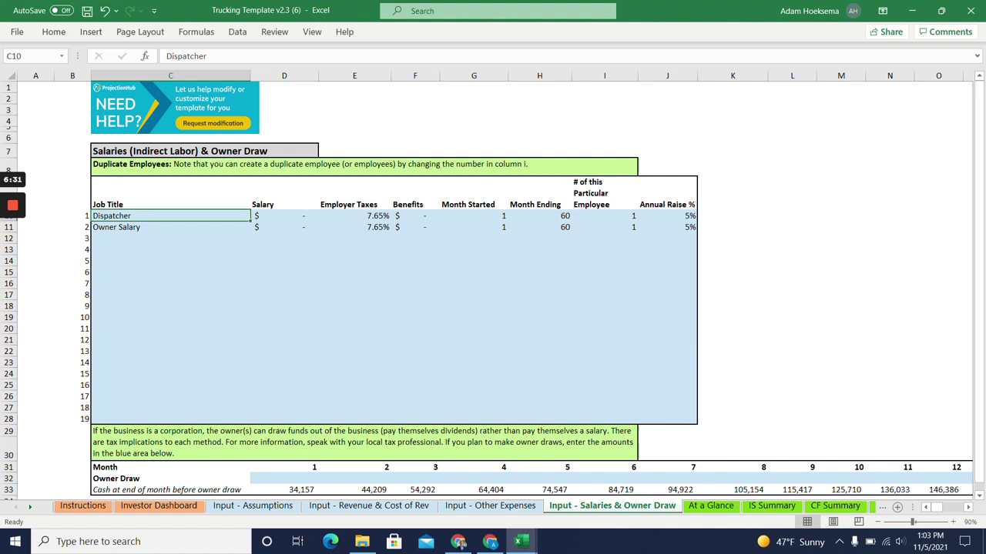
{"action": "left_click", "coordinate": [170, 227]}
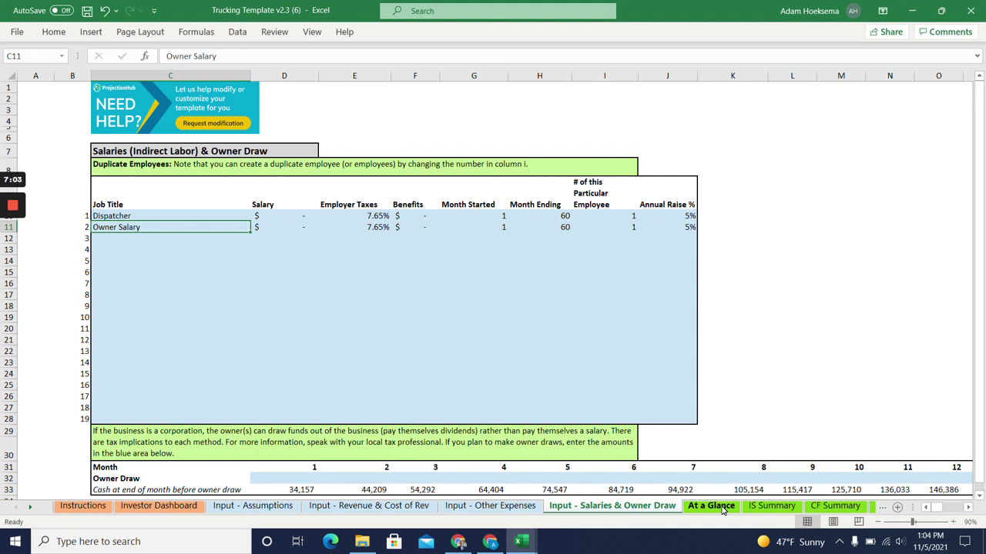
- Open the At a Glance sheet and look over its profit and loss summary, key ratios, breakeven analysis and charts
{"action": "left_click", "coordinate": [723, 510]}
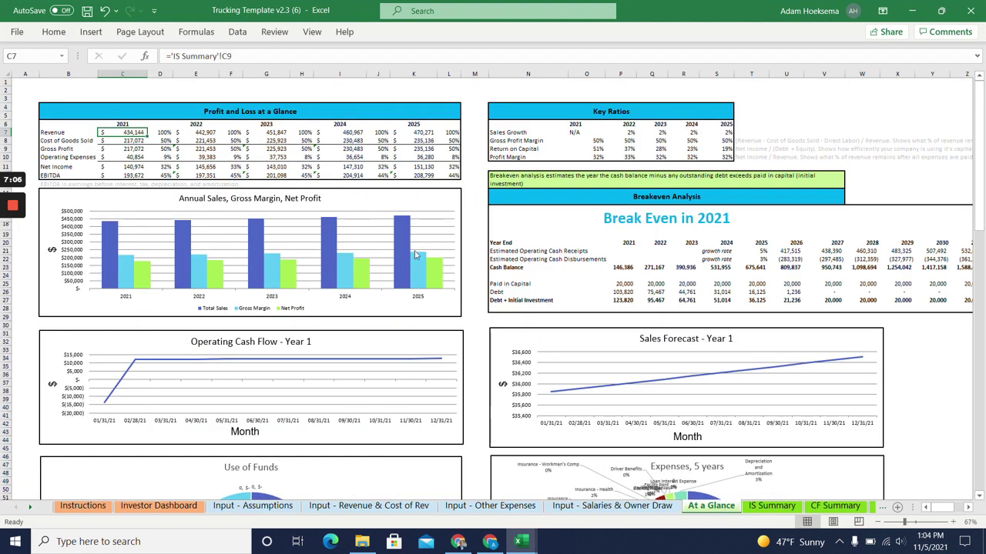
{"action": "scroll", "coordinate": [278, 228], "scroll_direction": "down", "scroll_amount": 6}
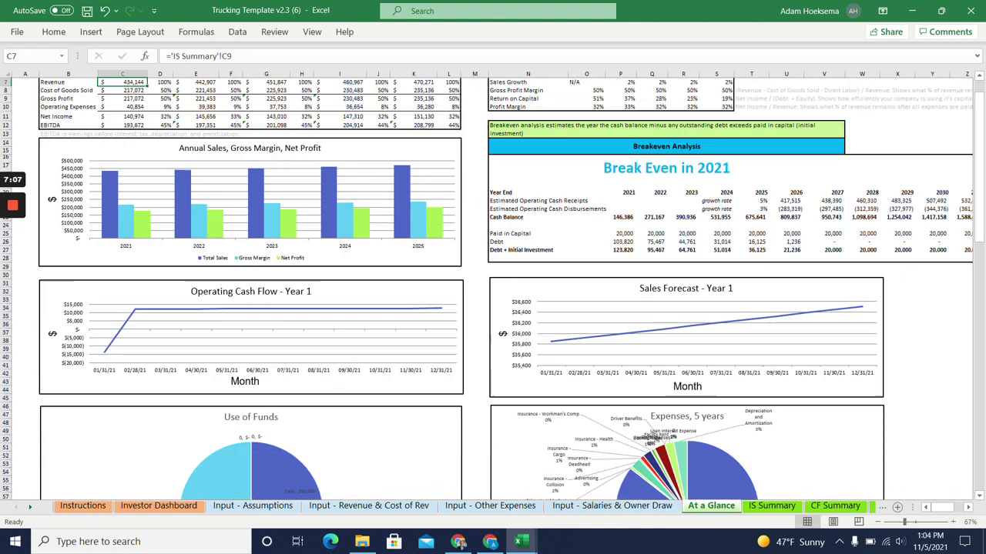
{"action": "scroll", "coordinate": [279, 228], "scroll_direction": "down", "scroll_amount": 2}
{"action": "scroll", "coordinate": [279, 228], "scroll_direction": "up", "scroll_amount": 8}
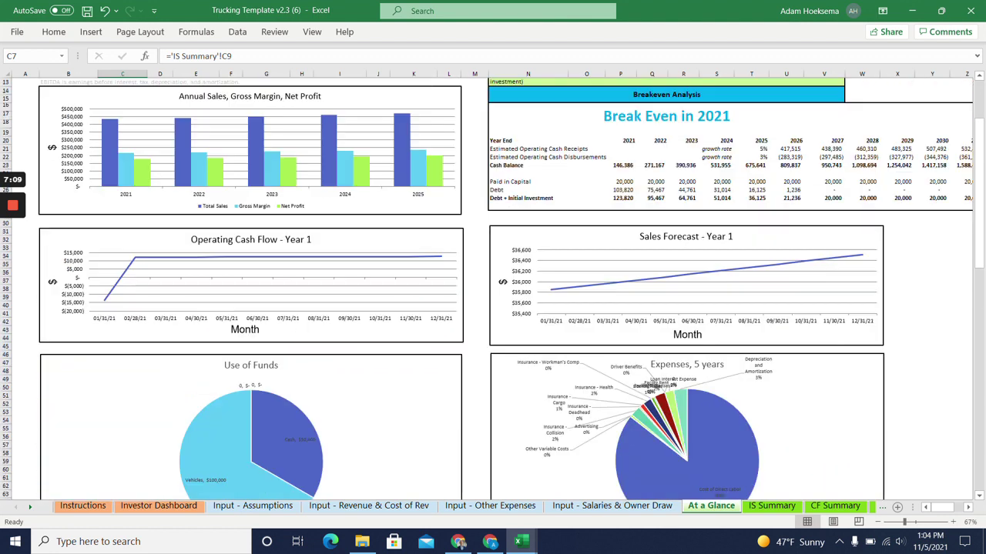
- Enlarge the At a Glance sheet to 100% and inspect the 2021 Net Income in the Profit and Loss table
{"action": "left_click", "coordinate": [953, 523]}
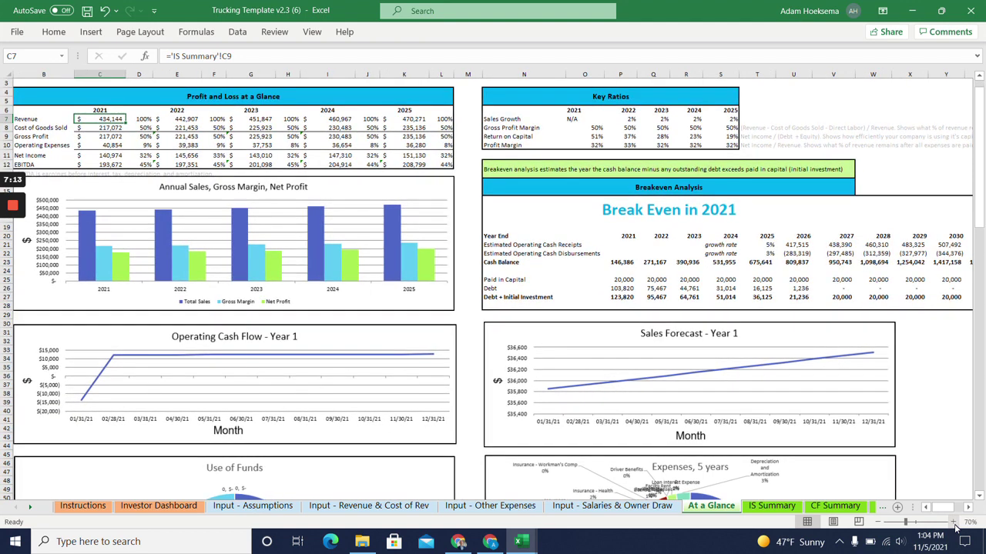
{"action": "left_click", "coordinate": [954, 523]}
{"action": "left_click", "coordinate": [953, 523]}
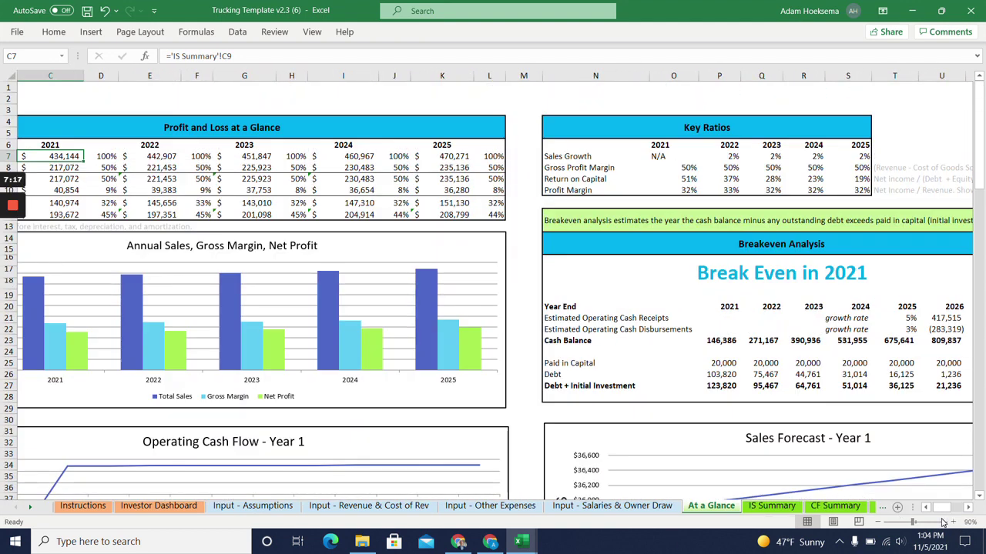
{"action": "left_click_drag", "start_coordinate": [944, 512], "coordinate": [933, 512]}
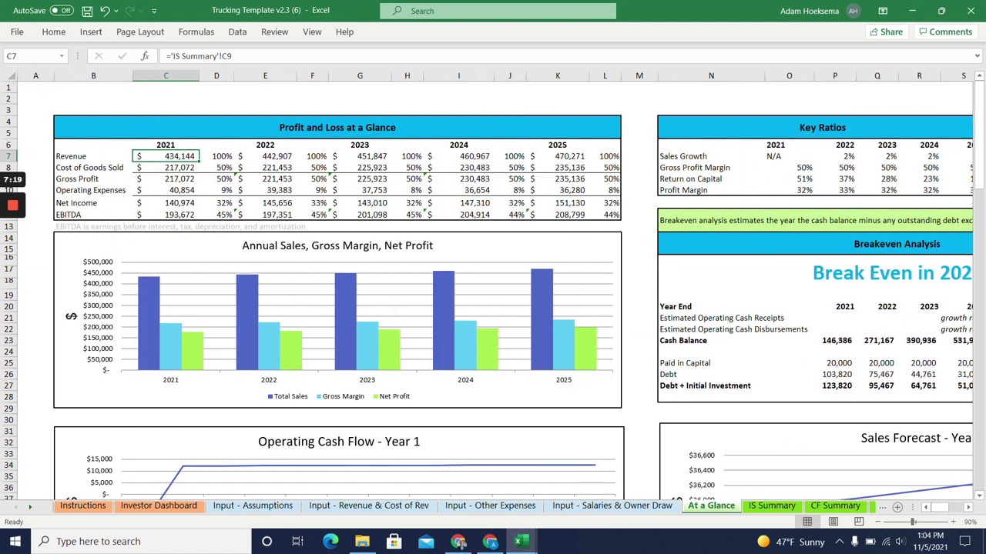
{"action": "left_click", "coordinate": [954, 522]}
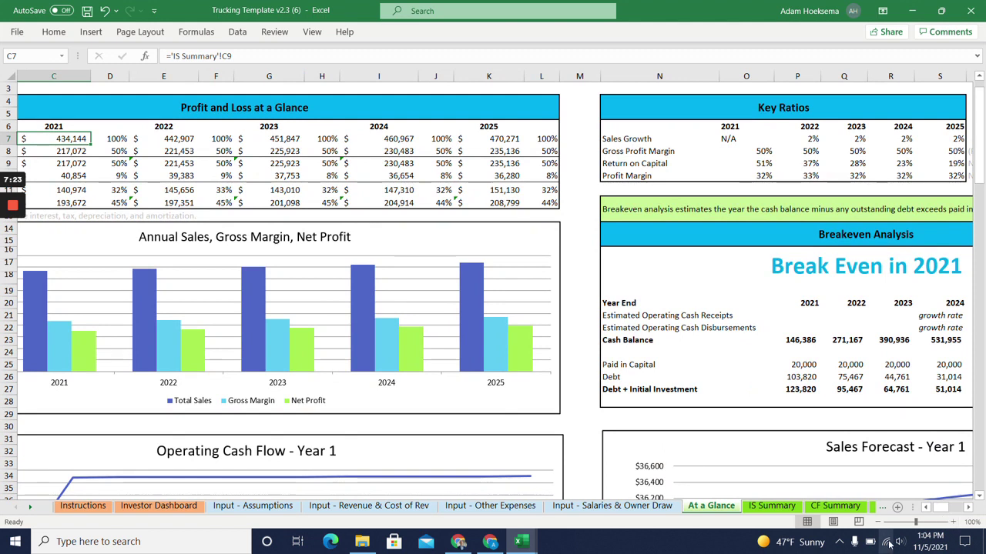
{"action": "left_click_drag", "start_coordinate": [944, 512], "coordinate": [935, 512]}
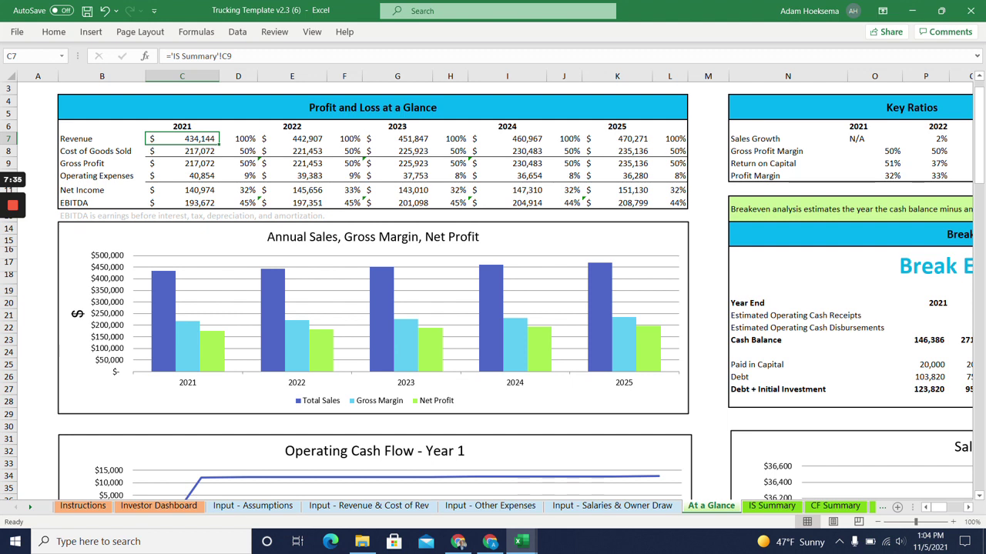
{"action": "left_click", "coordinate": [183, 190]}
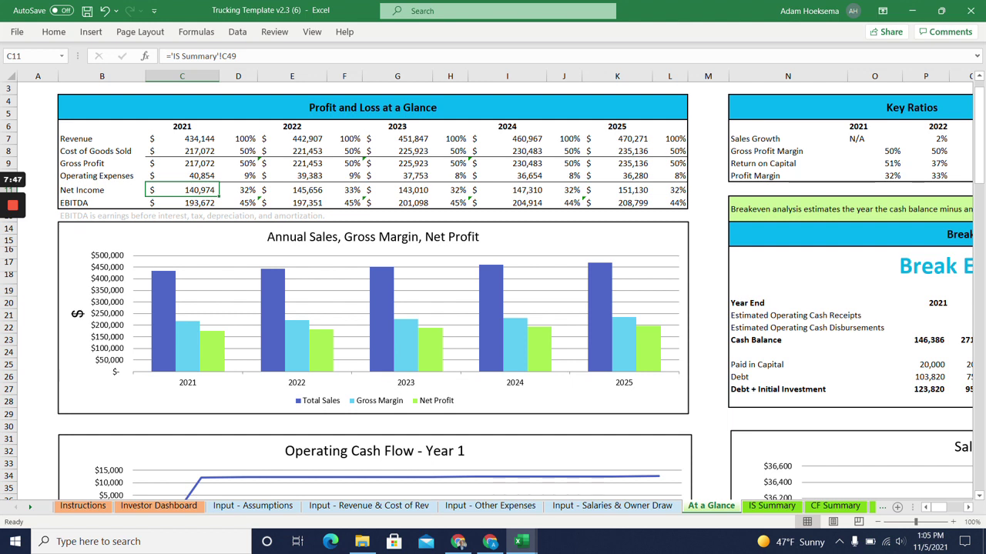
- On the Input - Revenue & Cost of Rev sheet, set the days per week of operation to 4.5
{"action": "left_click", "coordinate": [362, 506]}
{"action": "scroll", "coordinate": [616, 308], "scroll_direction": "up", "scroll_amount": 6}
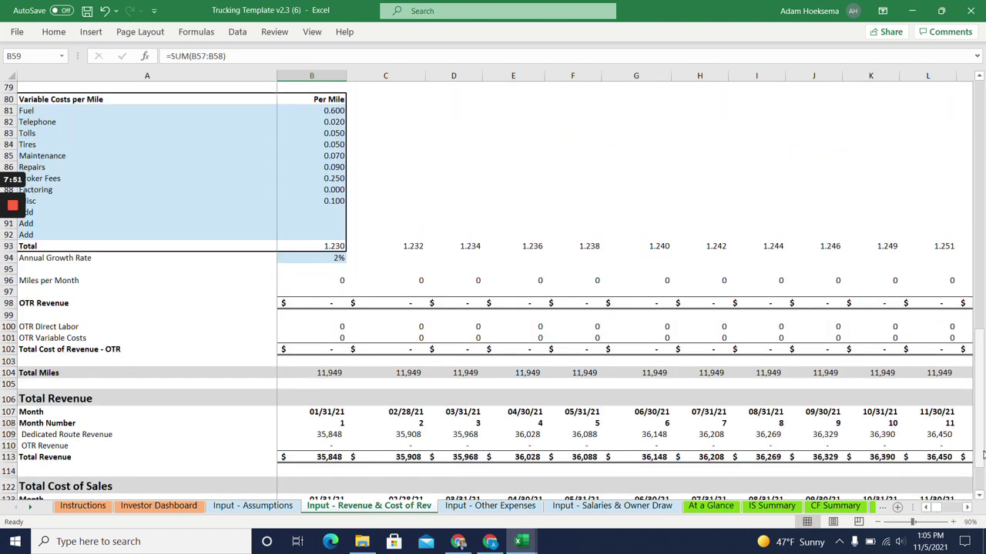
{"action": "left_click_drag", "start_coordinate": [979, 234], "coordinate": [978, 86]}
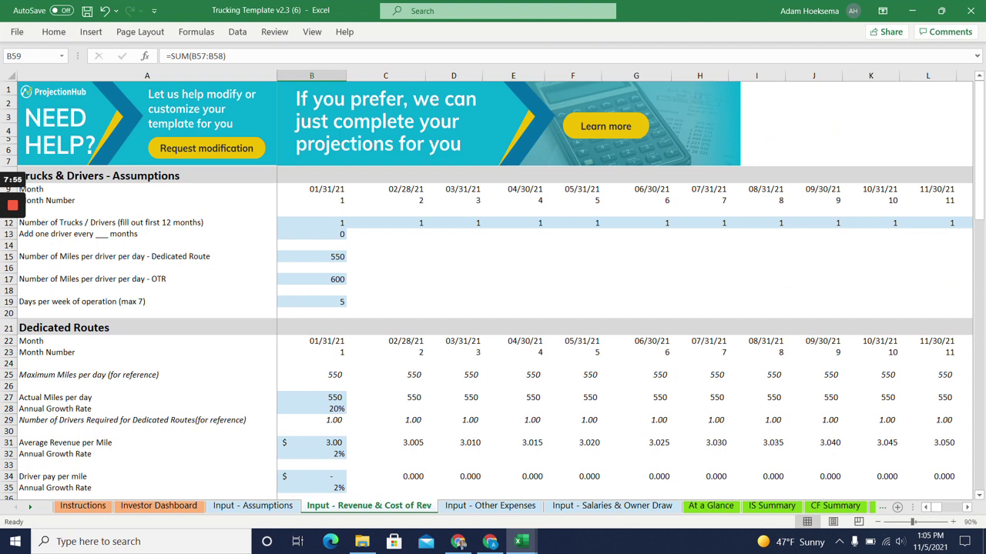
{"action": "left_click", "coordinate": [327, 256]}
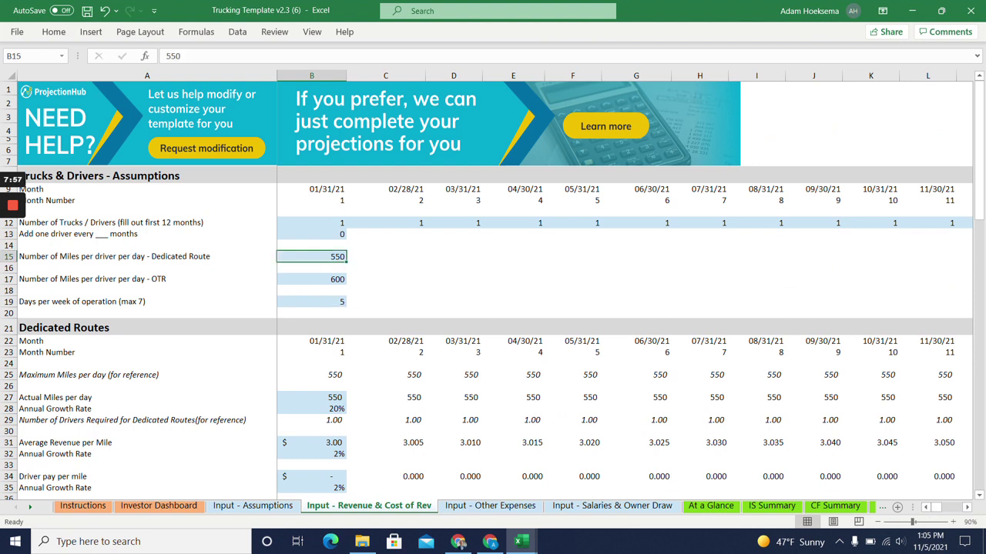
{"action": "left_click", "coordinate": [311, 301]}
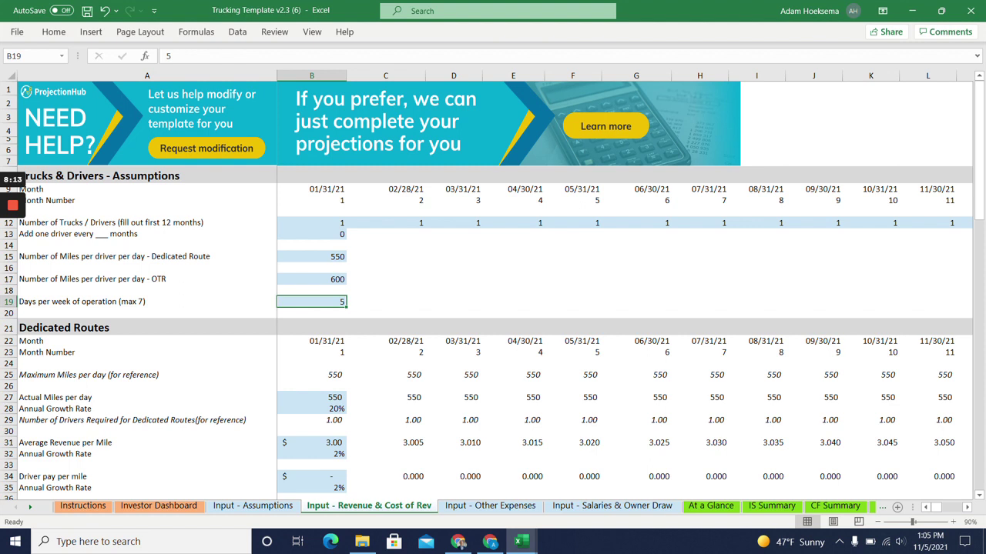
{"action": "type", "text": "4."}
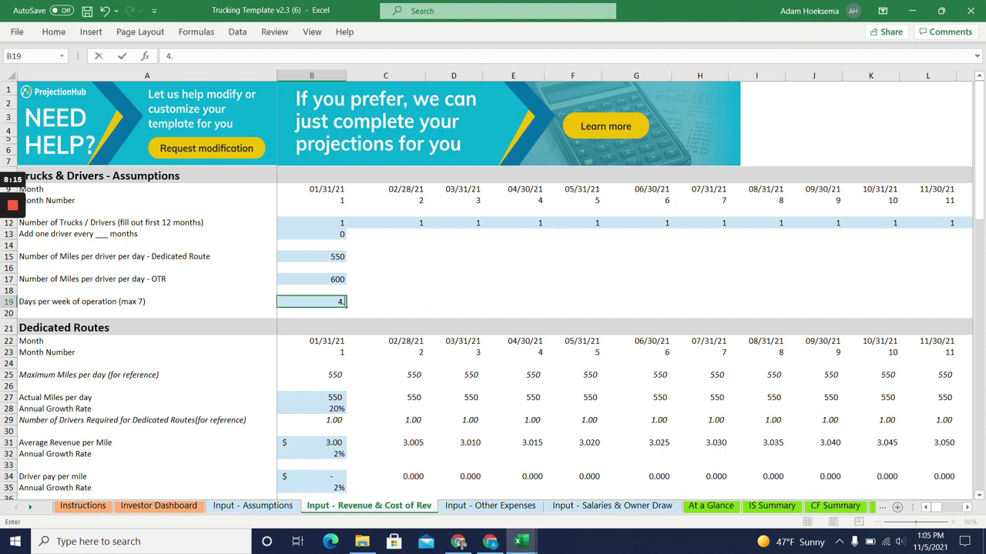
{"action": "type", "text": "5"}
{"action": "key", "text": "Return"}
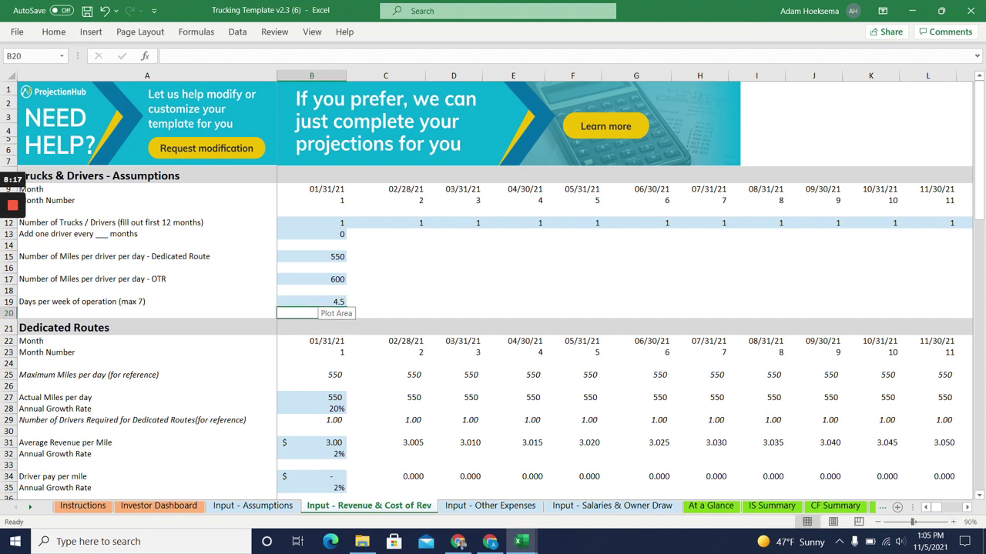
- Return to the At a Glance sheet and check the 2021 Revenue in the Profit and Loss table
{"action": "left_click", "coordinate": [721, 509]}
{"action": "scroll", "coordinate": [285, 281], "scroll_direction": "up", "scroll_amount": 1}
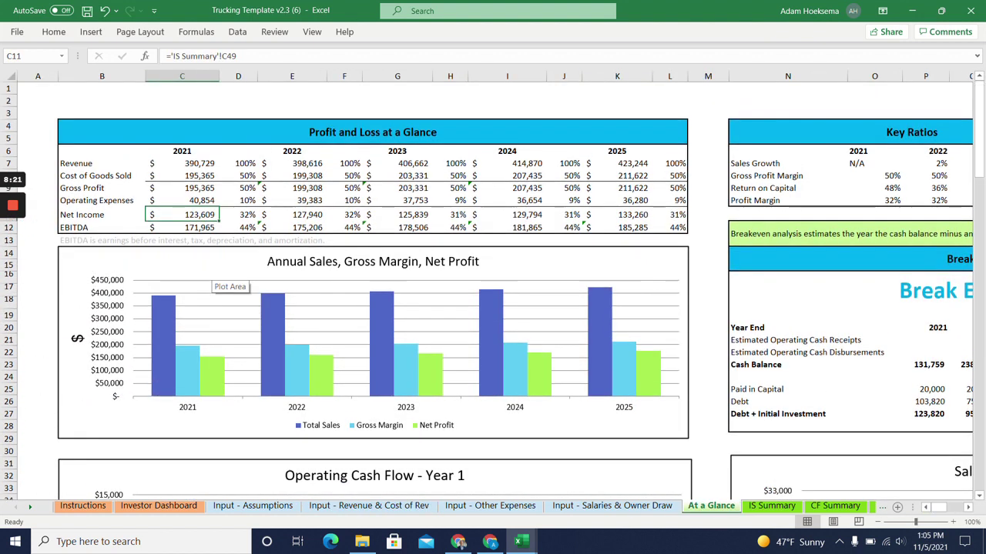
{"action": "left_click", "coordinate": [182, 163]}
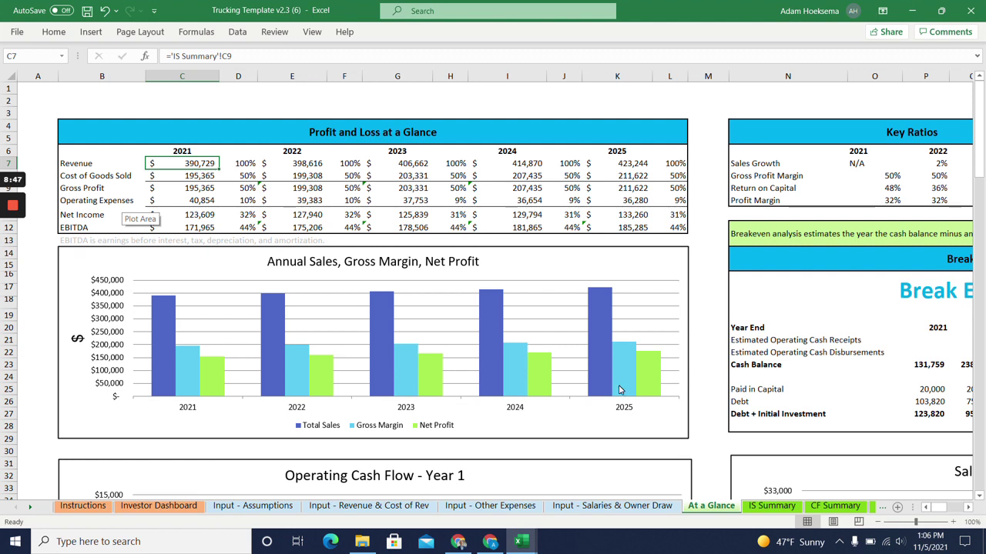
- View the annual cash flow statement on the CF Summary sheet and the income statement on the IS Summary sheet
{"action": "left_click", "coordinate": [836, 505]}
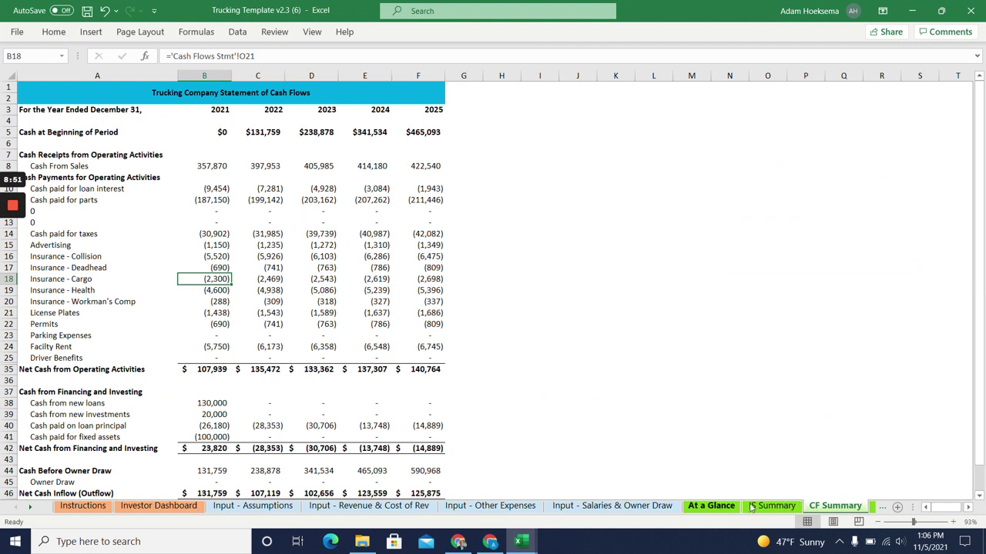
{"action": "left_click", "coordinate": [786, 505]}
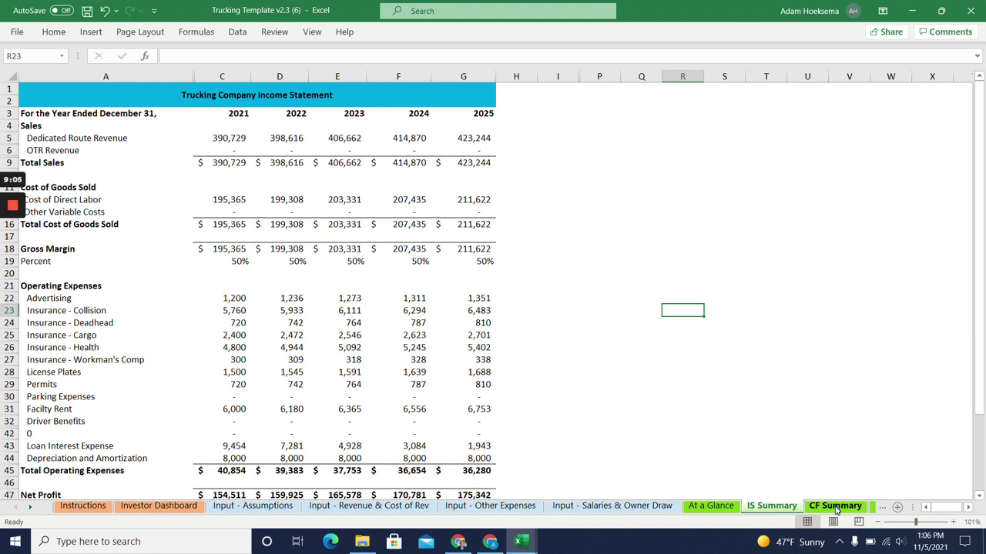
- View the annual statements on the CF Summary and BS Summary sheets, and open the monthly Income Stmt sheet
{"action": "left_click", "coordinate": [836, 506]}
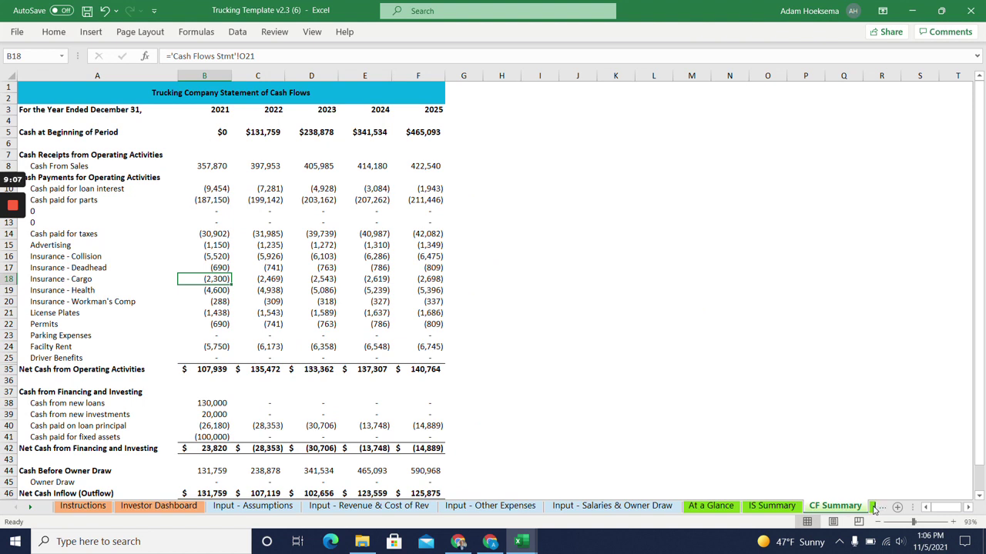
{"action": "left_click", "coordinate": [874, 507]}
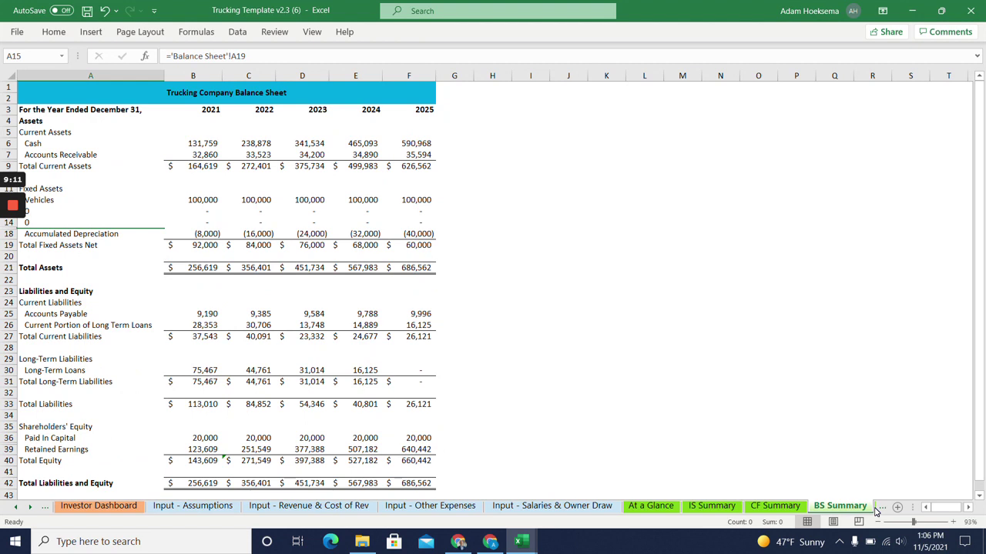
{"action": "left_click", "coordinate": [875, 507]}
- Examine the Year 1 monthly cash flow statement on the Cash Flows Stmt sheet, from the month 1 beginning cash to the ending cash
{"action": "left_click", "coordinate": [870, 508]}
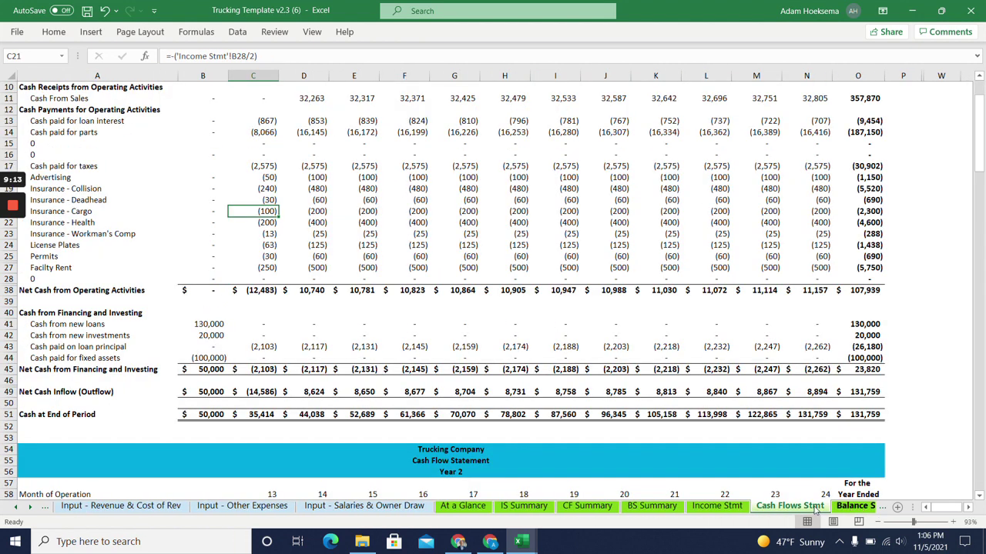
{"action": "scroll", "coordinate": [305, 230], "scroll_direction": "up", "scroll_amount": 3}
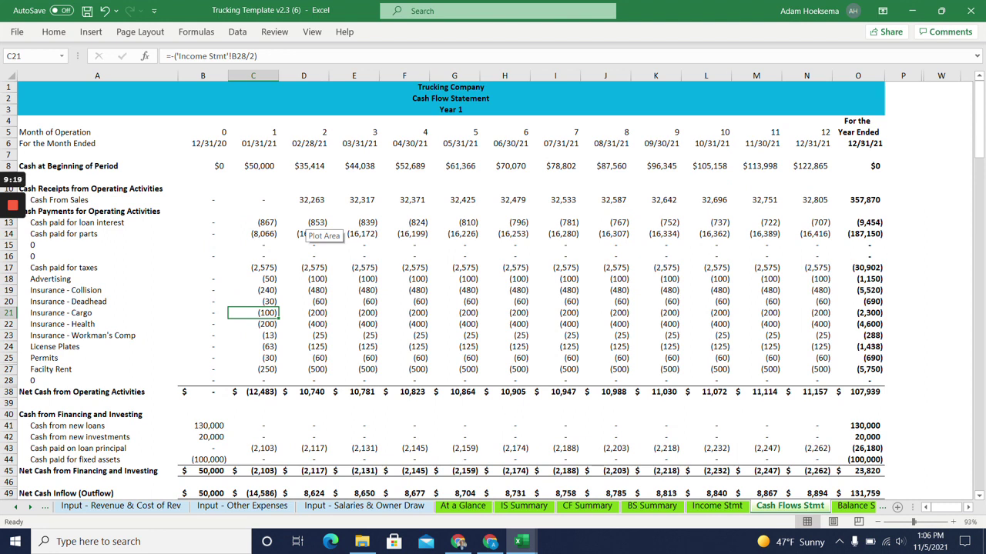
{"action": "left_click", "coordinate": [252, 165]}
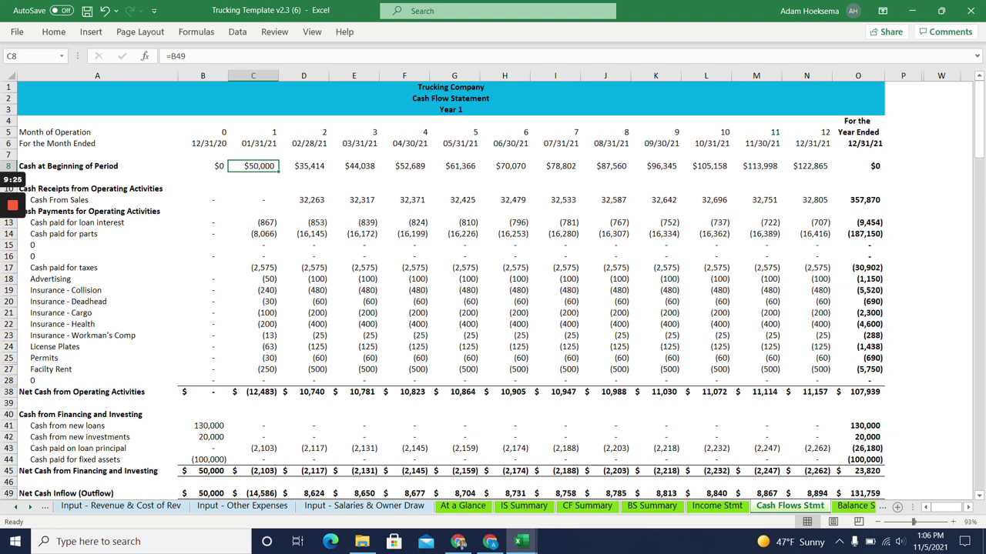
{"action": "scroll", "coordinate": [493, 290], "scroll_direction": "down", "scroll_amount": 1}
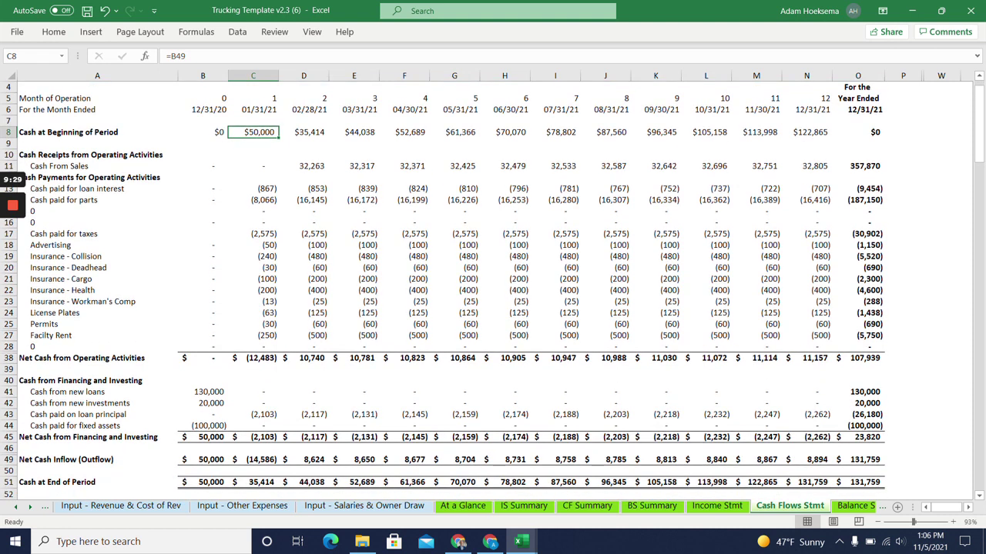
{"action": "scroll", "coordinate": [493, 290], "scroll_direction": "down", "scroll_amount": 1}
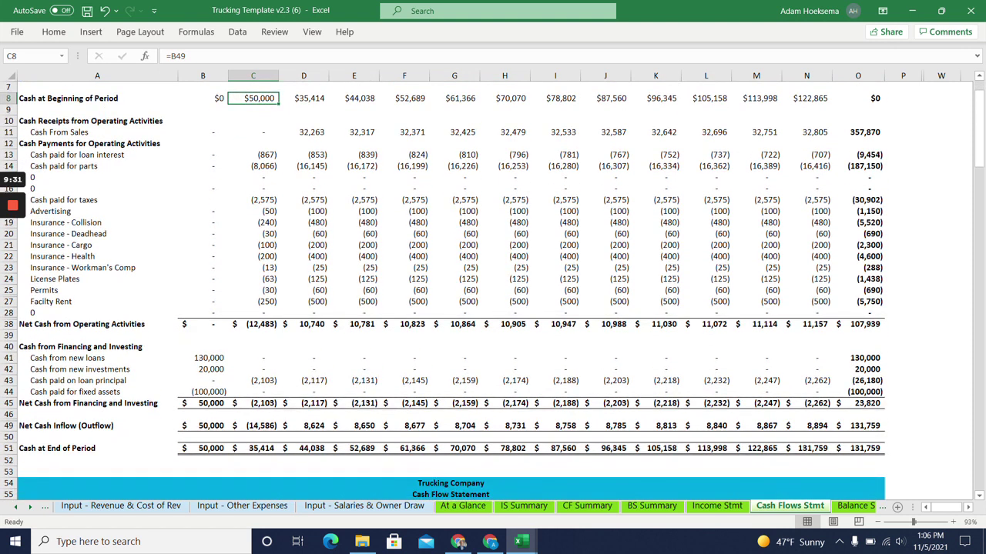
{"action": "scroll", "coordinate": [493, 291], "scroll_direction": "down", "scroll_amount": 1}
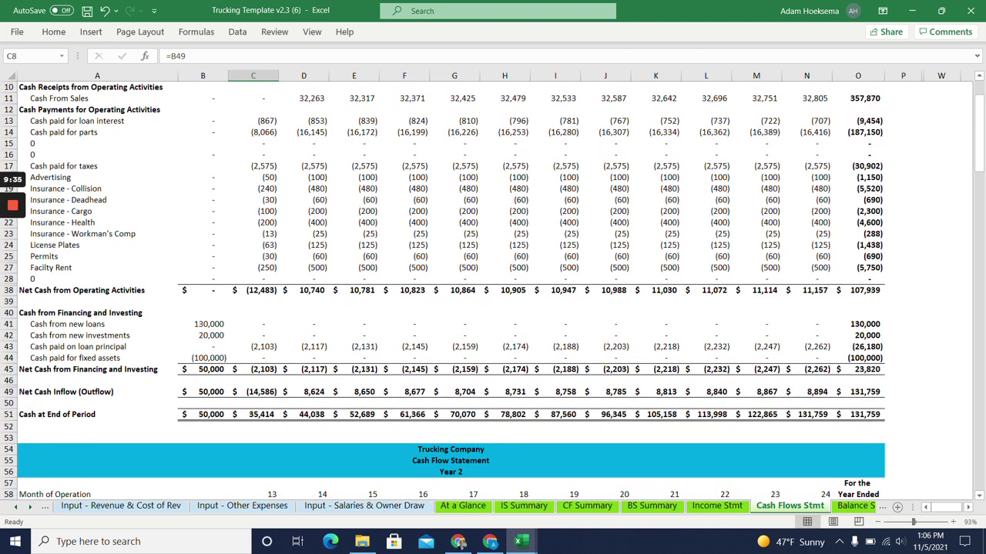
{"action": "scroll", "coordinate": [493, 291], "scroll_direction": "up", "scroll_amount": 3}
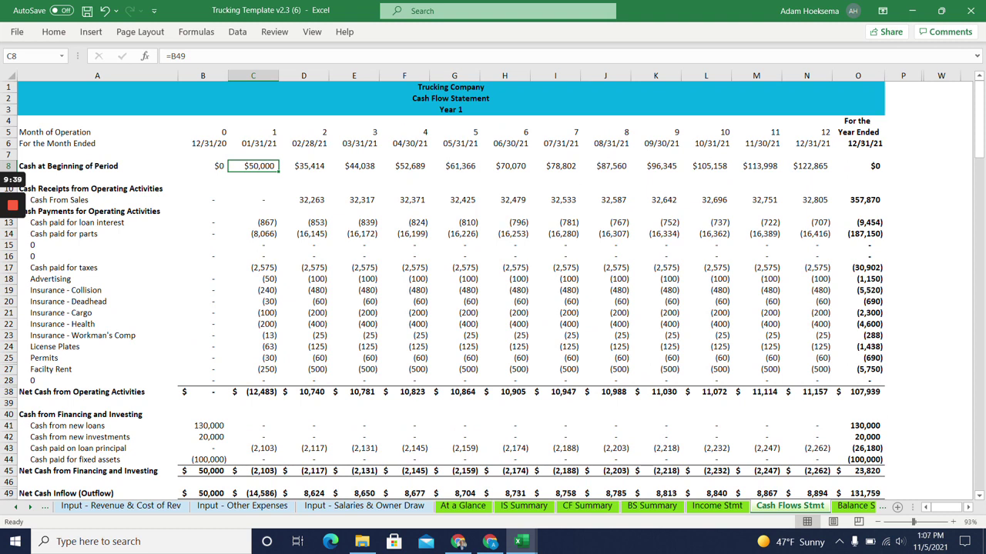
{"action": "scroll", "coordinate": [493, 291], "scroll_direction": "down", "scroll_amount": 2}
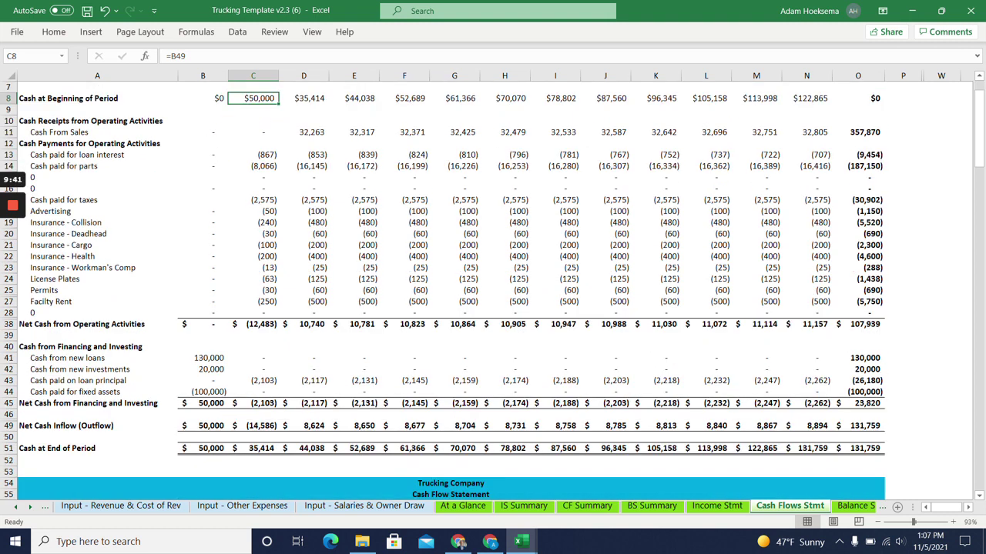
{"action": "scroll", "coordinate": [493, 290], "scroll_direction": "down", "scroll_amount": 2}
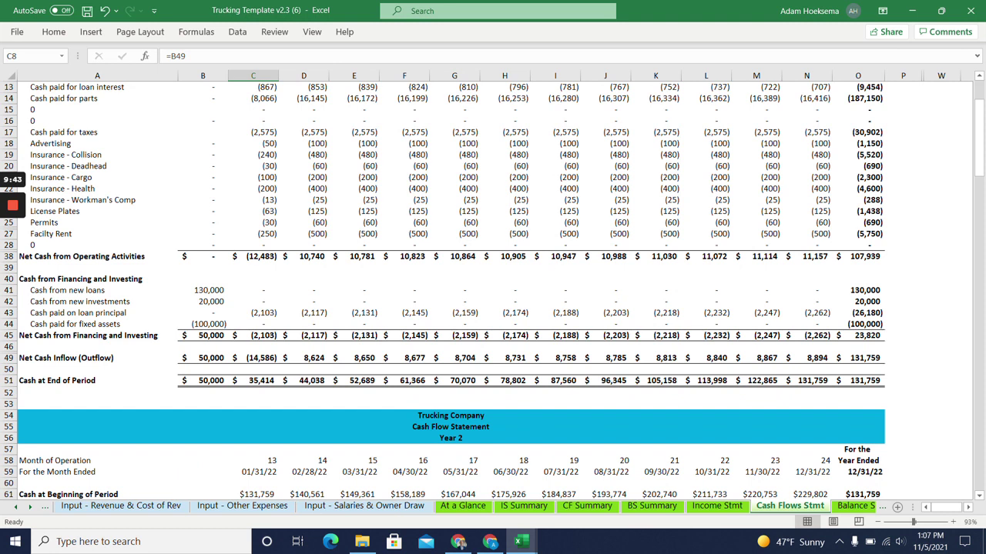
- Inspect the Year 1 Net Cash Inflow (Outflow) row for month 1, months 2 to 12 and the year-end total
{"action": "left_click", "coordinate": [254, 358]}
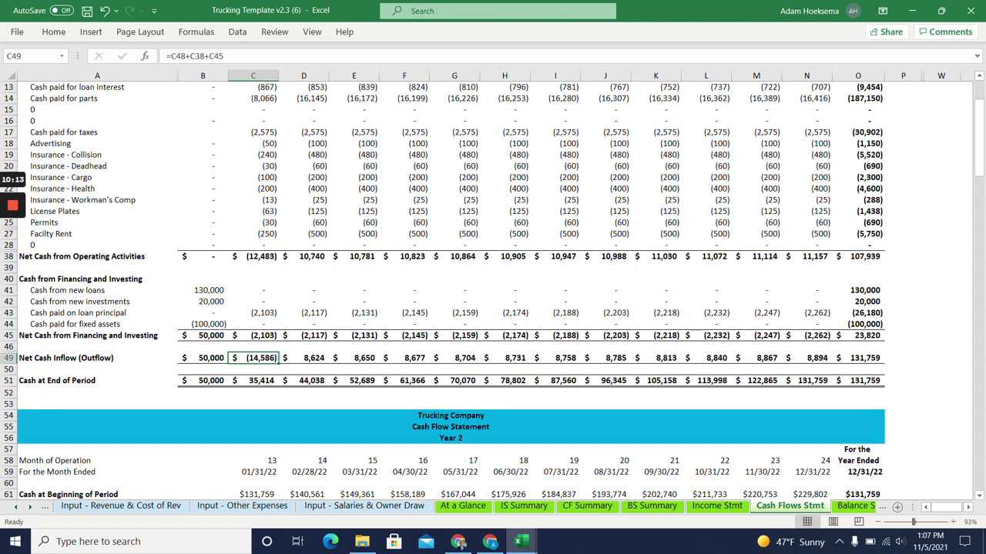
{"action": "left_click_drag", "start_coordinate": [303, 358], "coordinate": [807, 358]}
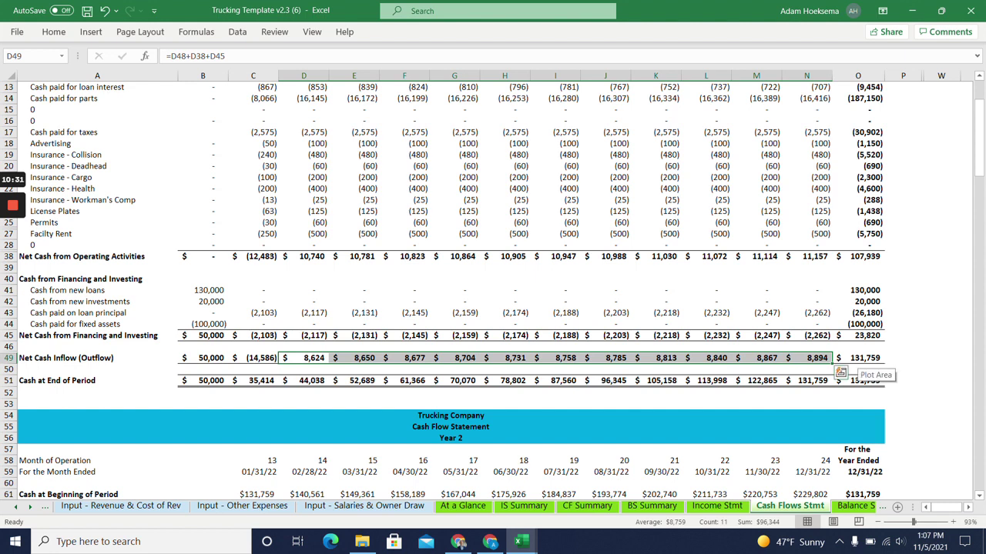
{"action": "key", "text": "ctrl+Right"}
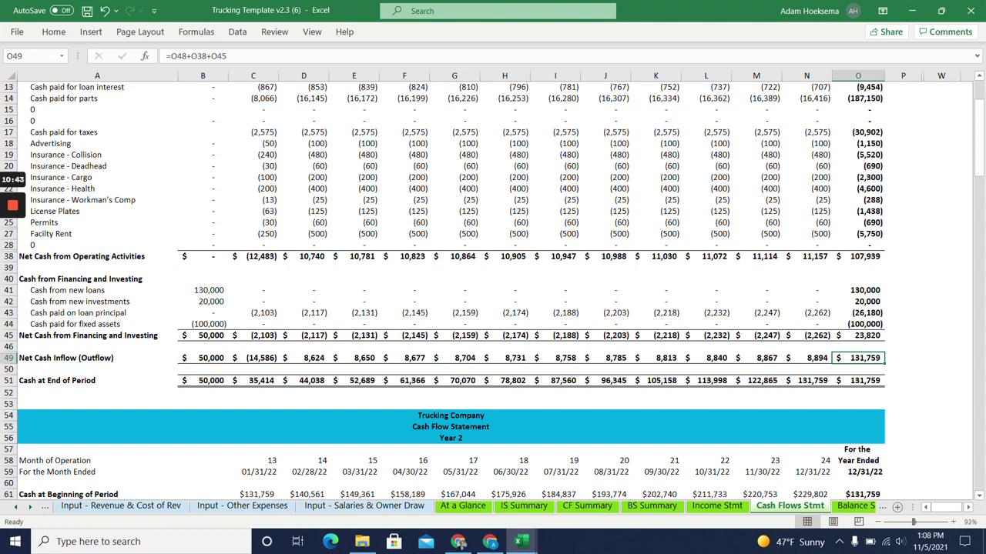
- Return to the At a Glance sheet to review its summary charts
{"action": "left_click", "coordinate": [462, 506]}
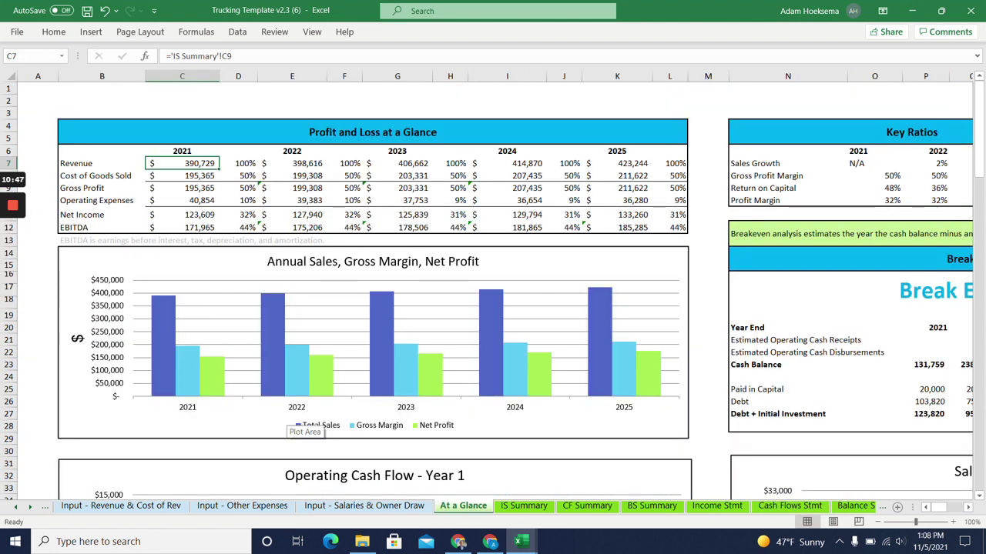